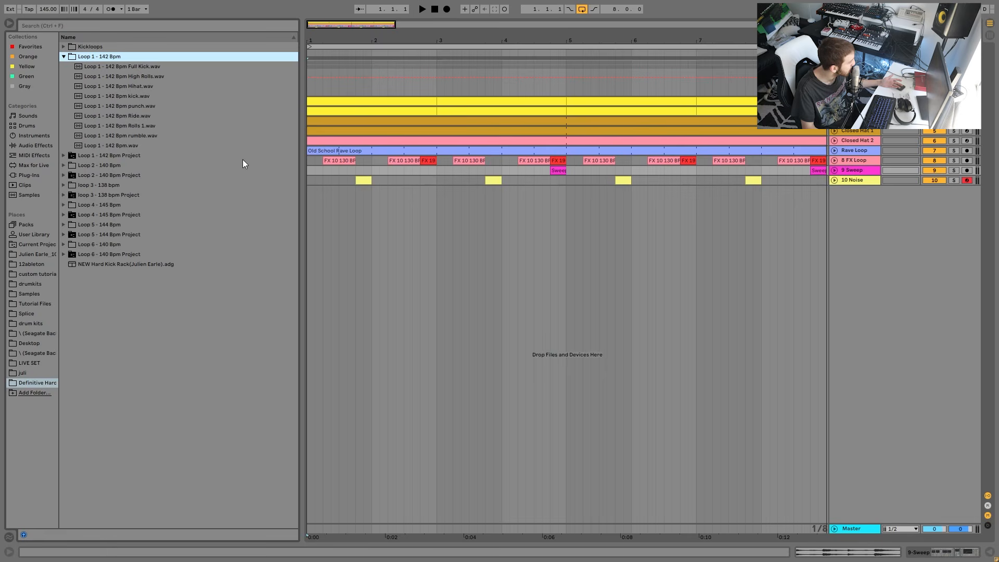
Step: Audition Loop 1 - 142 Bpm.wav, raise the master cue volume to 6.0, and audition Loop 2 - 140 Bpm.wav
left_click(101, 149)
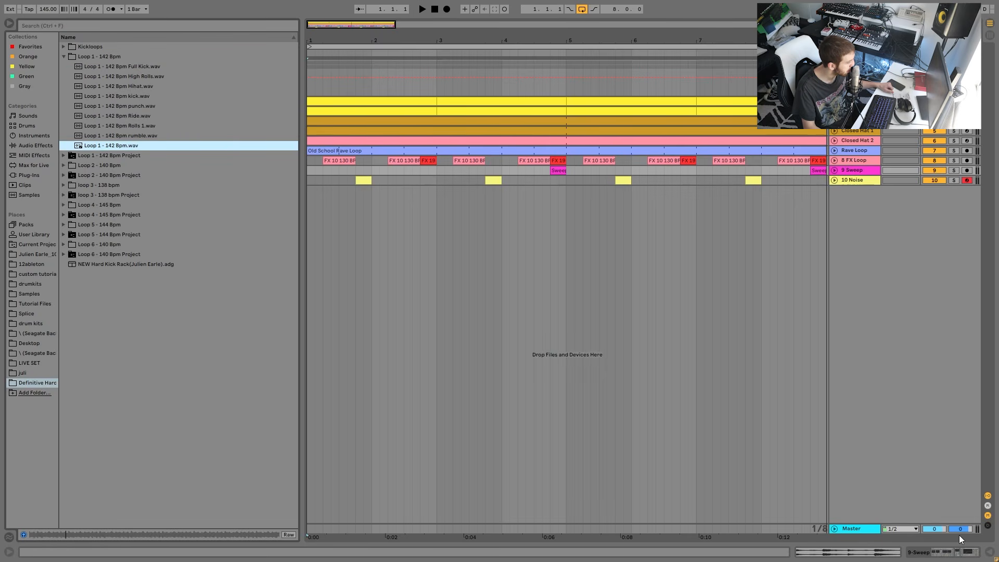
left_click_drag(951, 529, 950, 499)
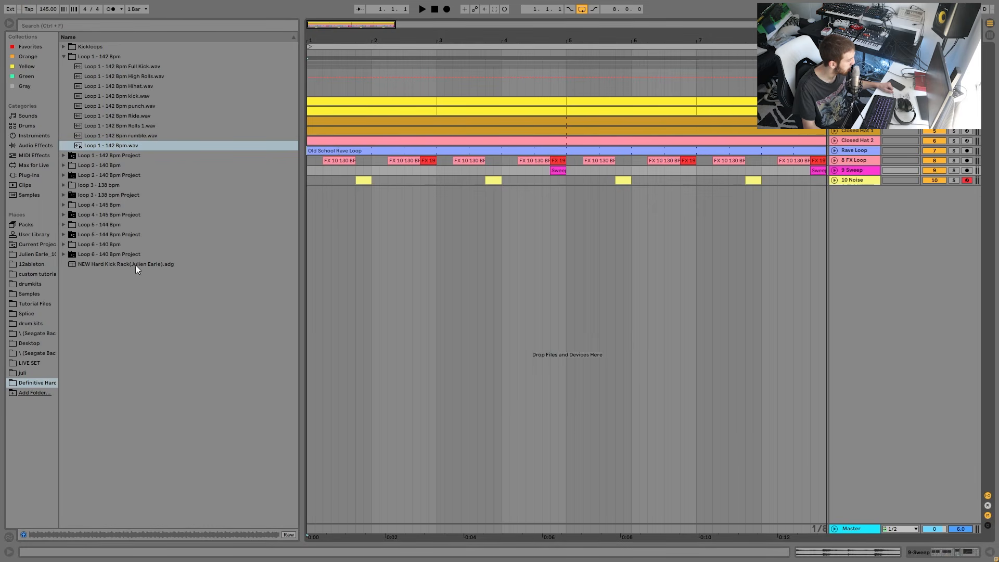
double_click(105, 165)
left_click(118, 185)
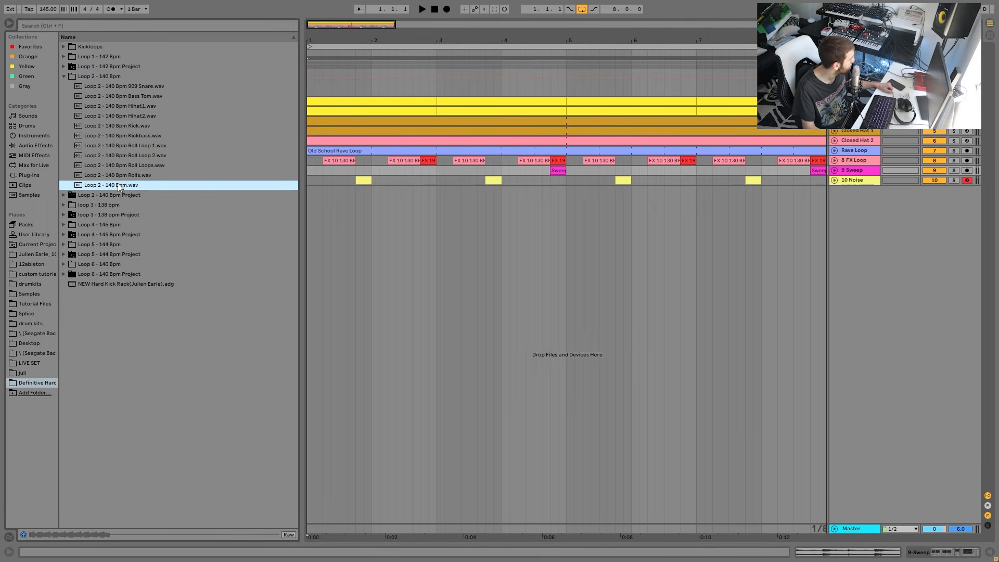
Step: Audition the full-loop samples Loop 3 - 138 Bpm, Loop 4 - 145 Bpm, Loop 5 - 144 Bpm and Loop 6 - 140 Bpm in their folders
left_click(68, 205)
left_click(101, 214)
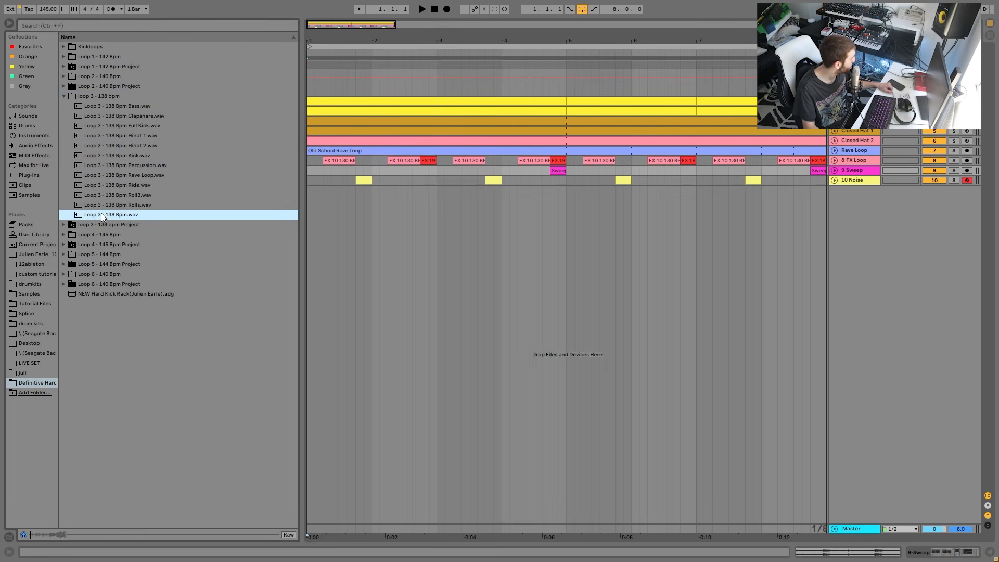
left_click(64, 238)
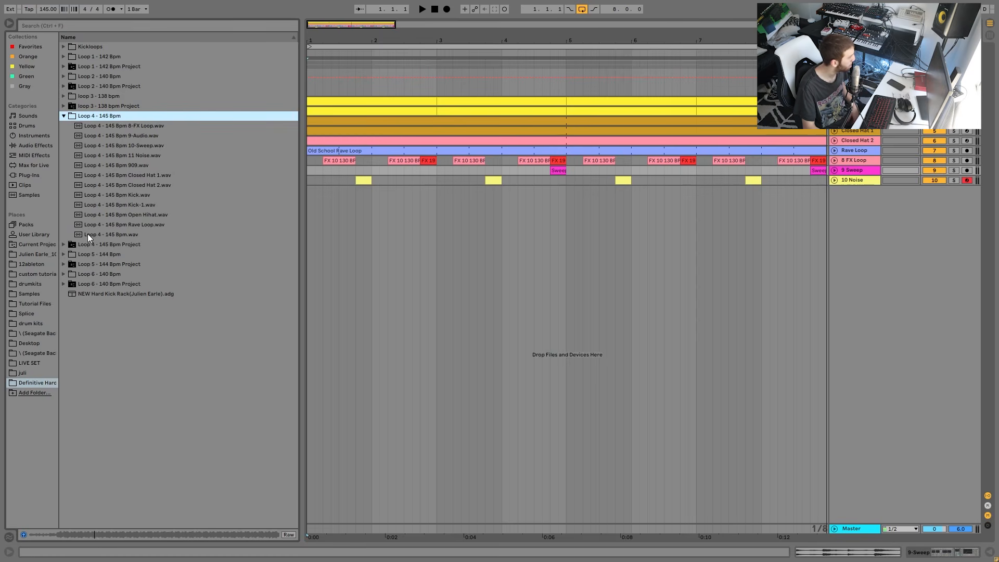
left_click(87, 234)
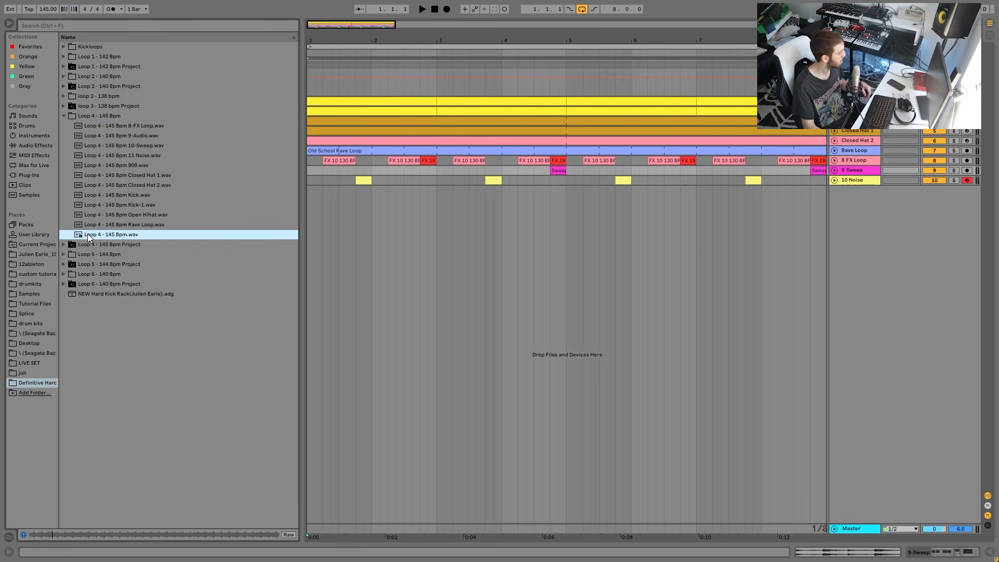
left_click(63, 254)
left_click(86, 235)
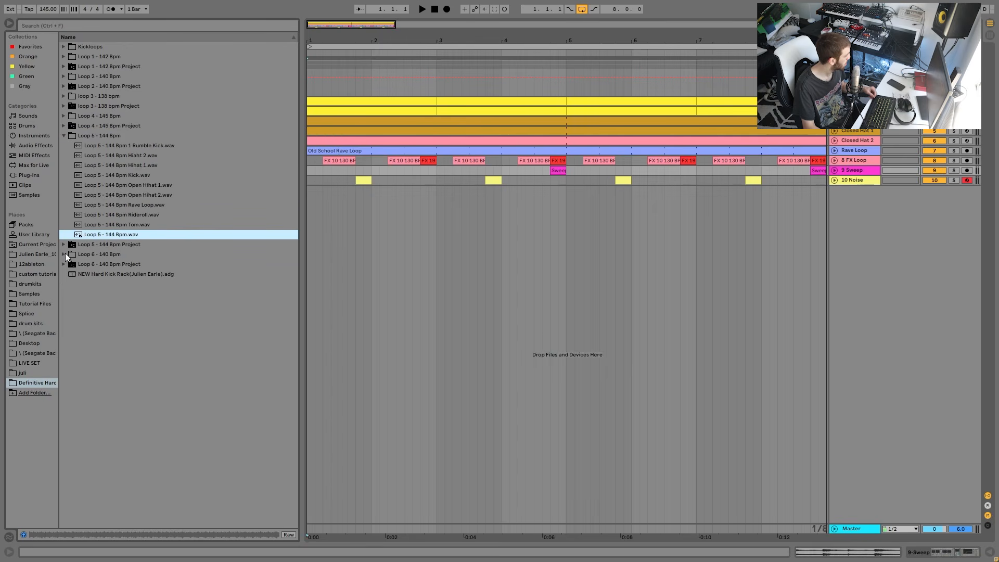
left_click(64, 255)
left_click(97, 227)
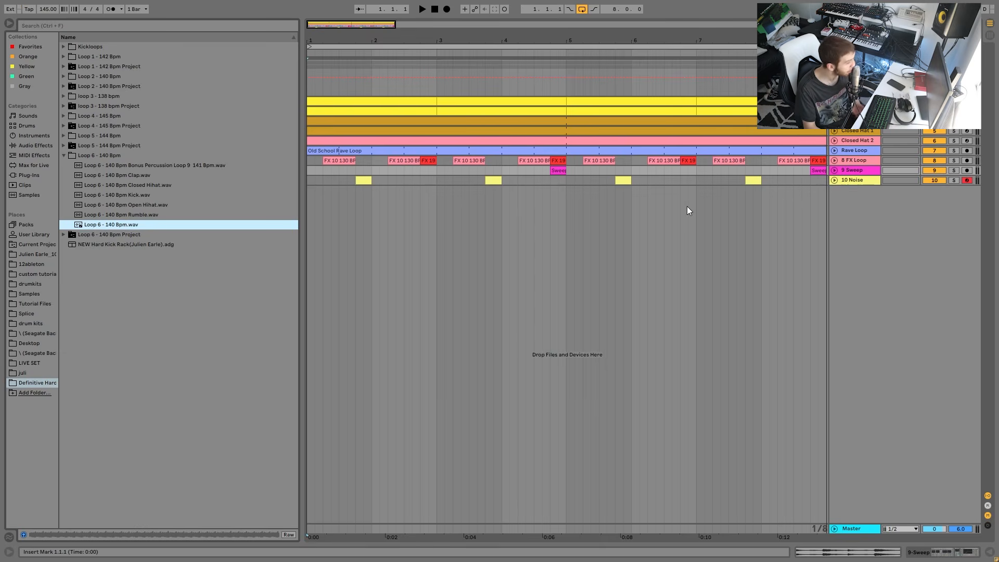
Step: Expand the Kickloops folder and audition the Kick 5 - 136 Bpm and Kick 8 - 143 Bpm samples, including both Full Kick files
left_click(84, 38)
left_click(88, 41)
double_click(96, 45)
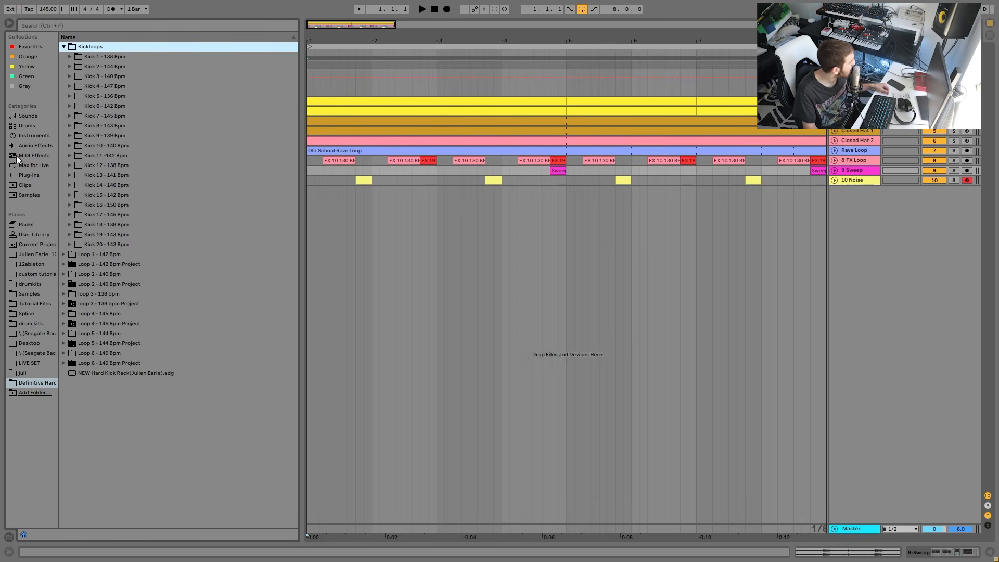
double_click(123, 98)
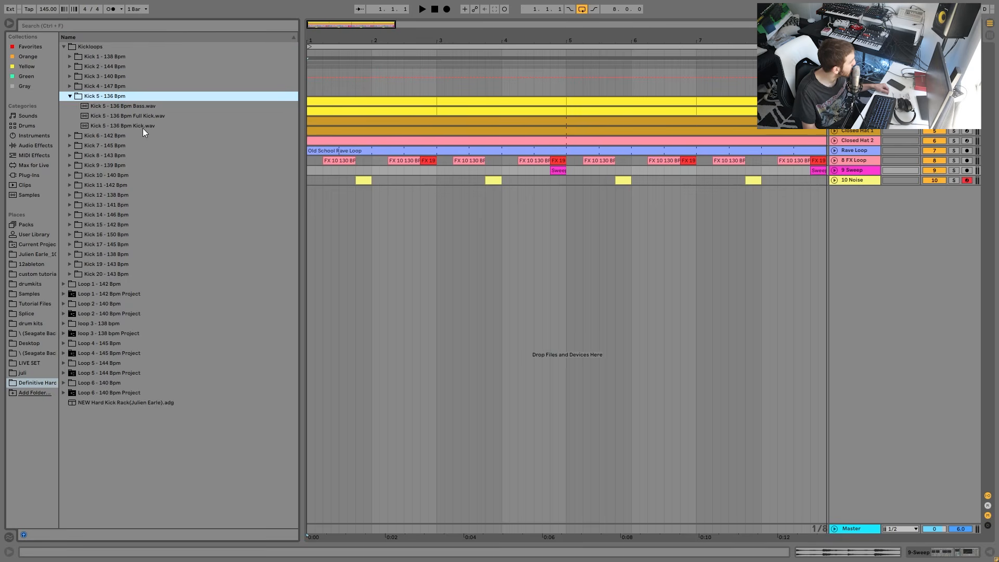
left_click(143, 128)
left_click(134, 120)
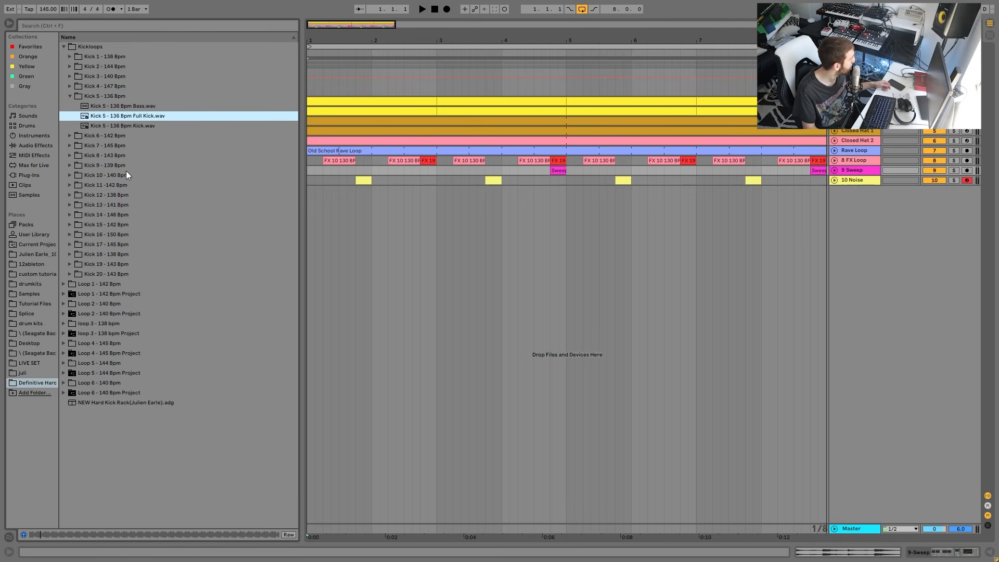
double_click(114, 156)
left_click(150, 146)
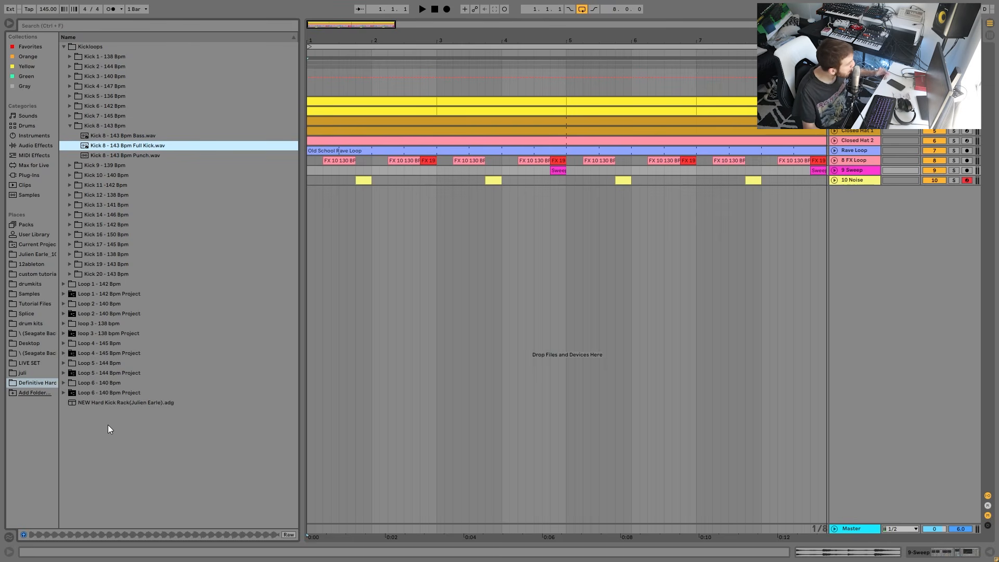
Step: Highlight the NEW Hard Kick Rack preset in the sample pack and collapse the Kickloops folder
left_click(93, 402)
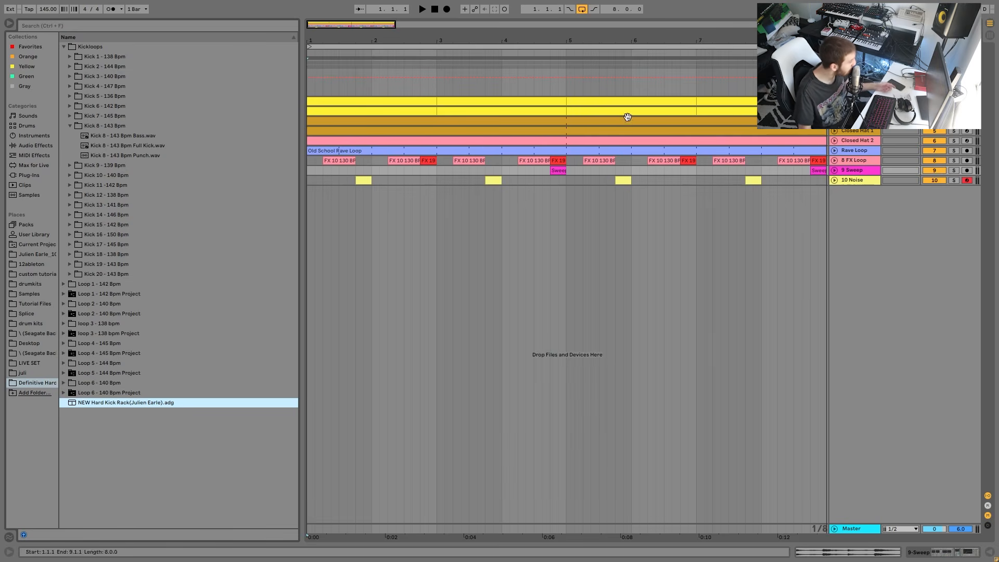
left_click(68, 47)
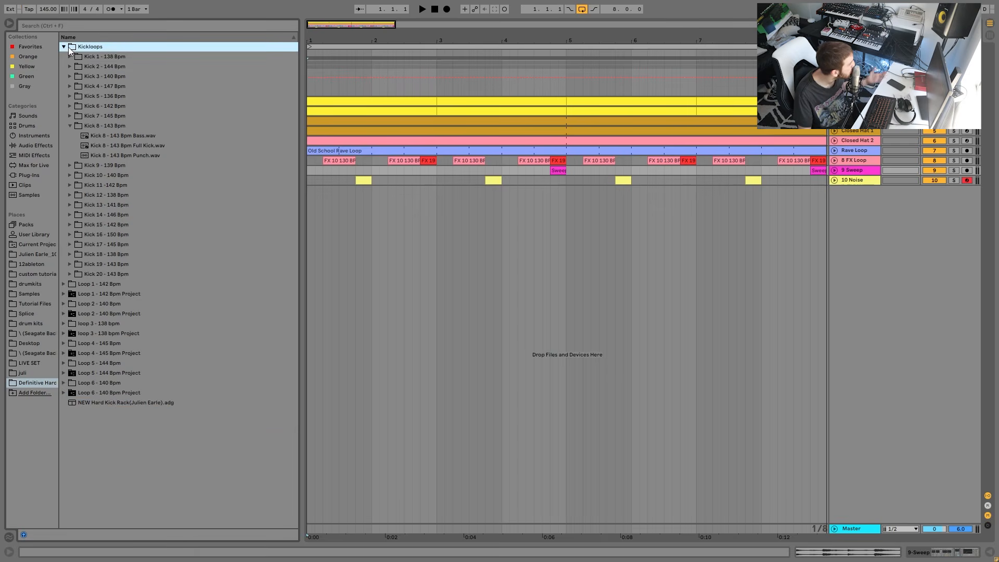
key("Left")
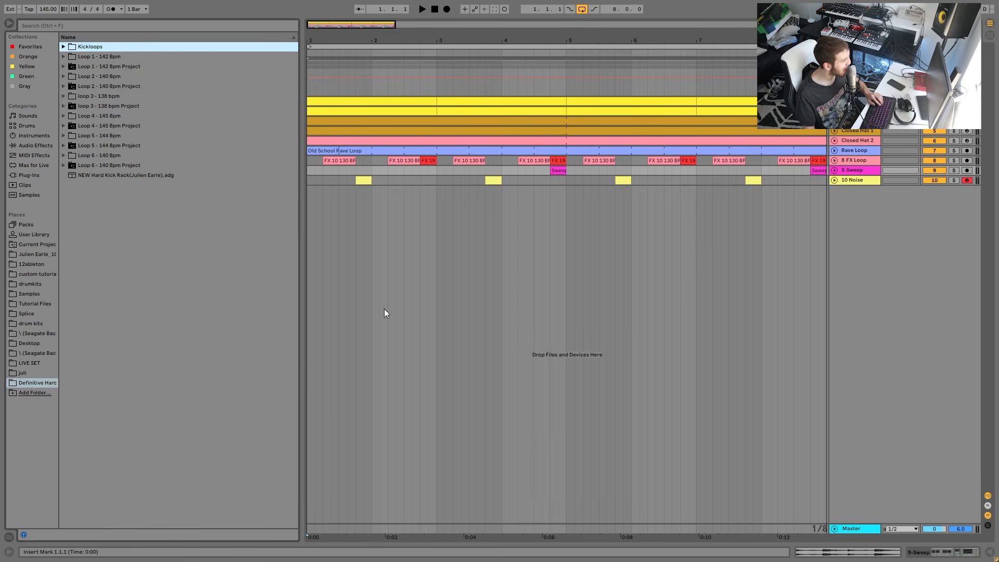
Step: Solo the tracks from Kick through Rave Loop and play the arrangement from the start to hear them together
left_click_drag(335, 37, 335, 42)
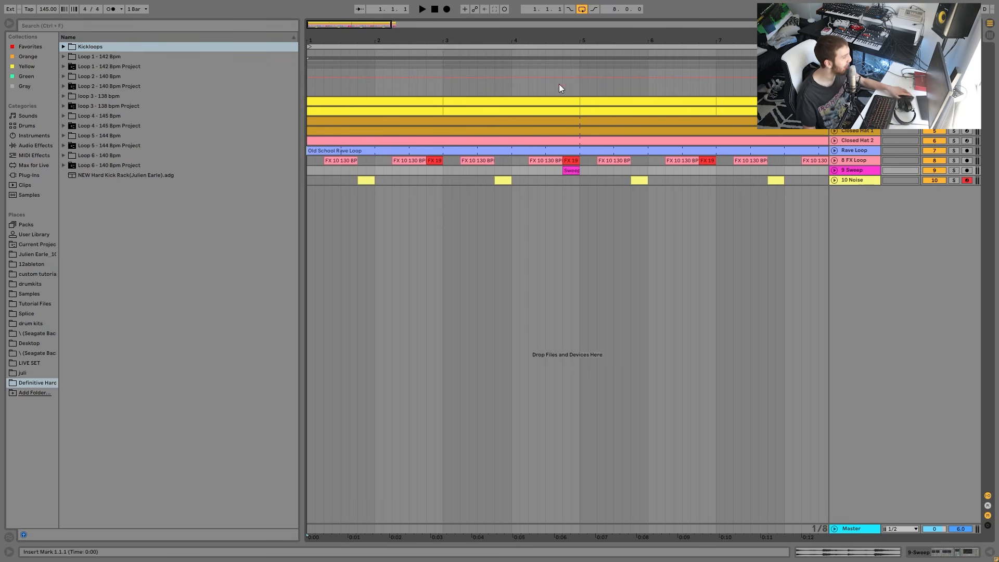
left_click_drag(529, 37, 494, 38)
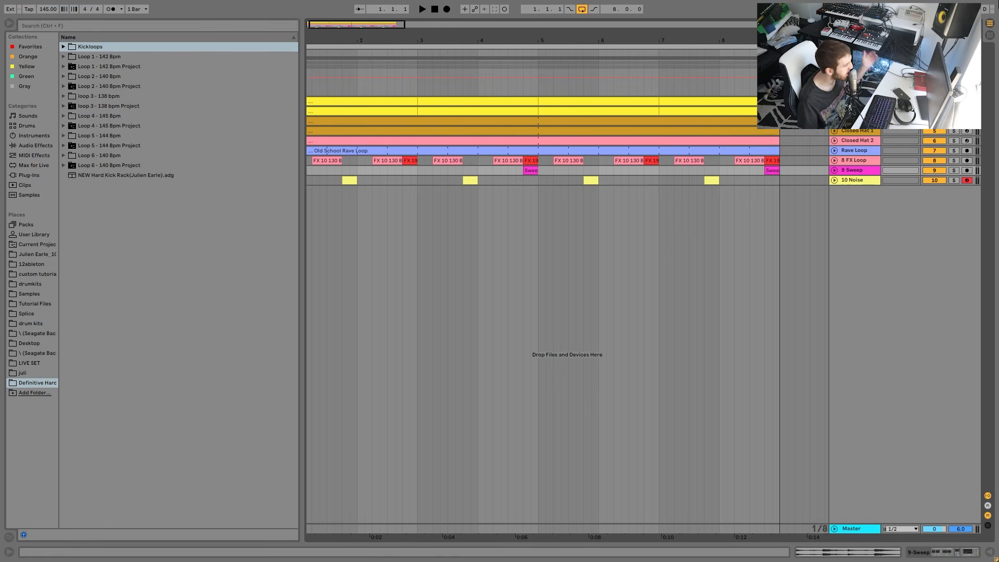
key("Home")
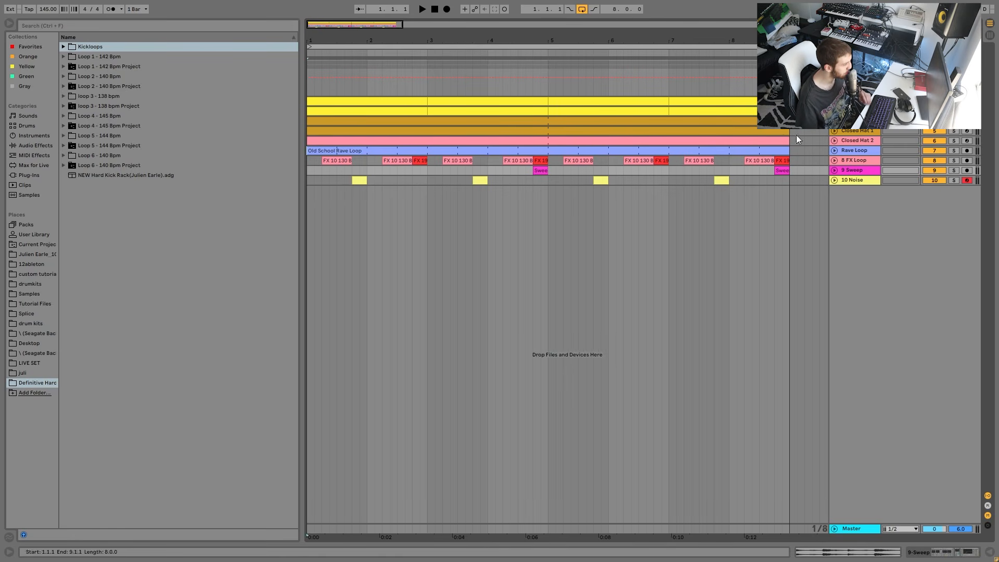
left_click(856, 151)
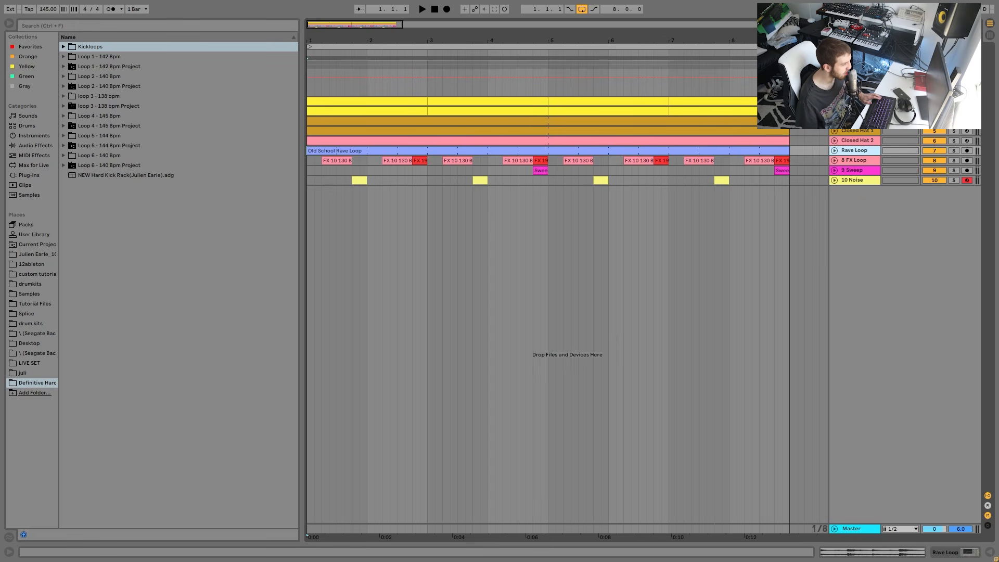
left_click(855, 63, "shift")
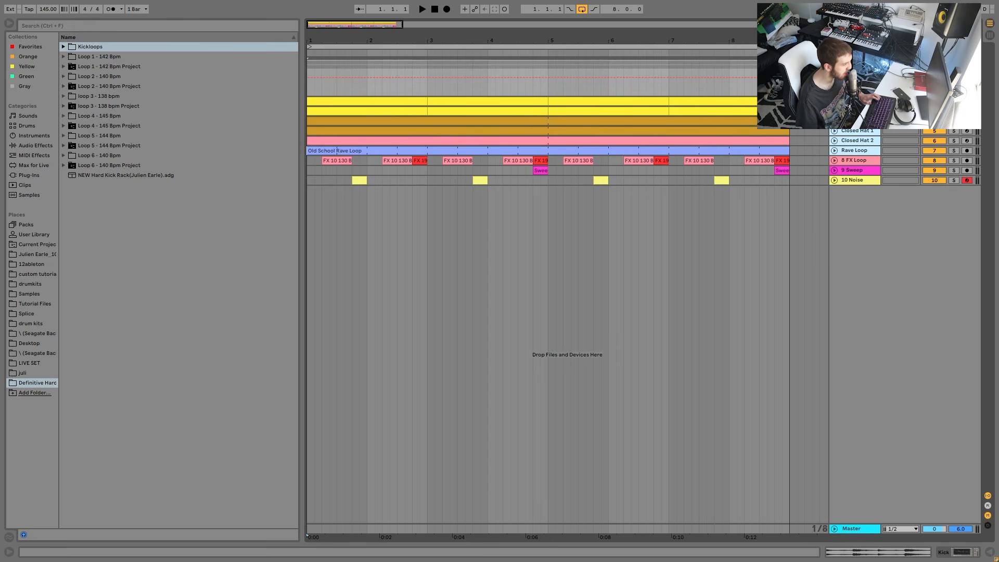
key("s")
key("space")
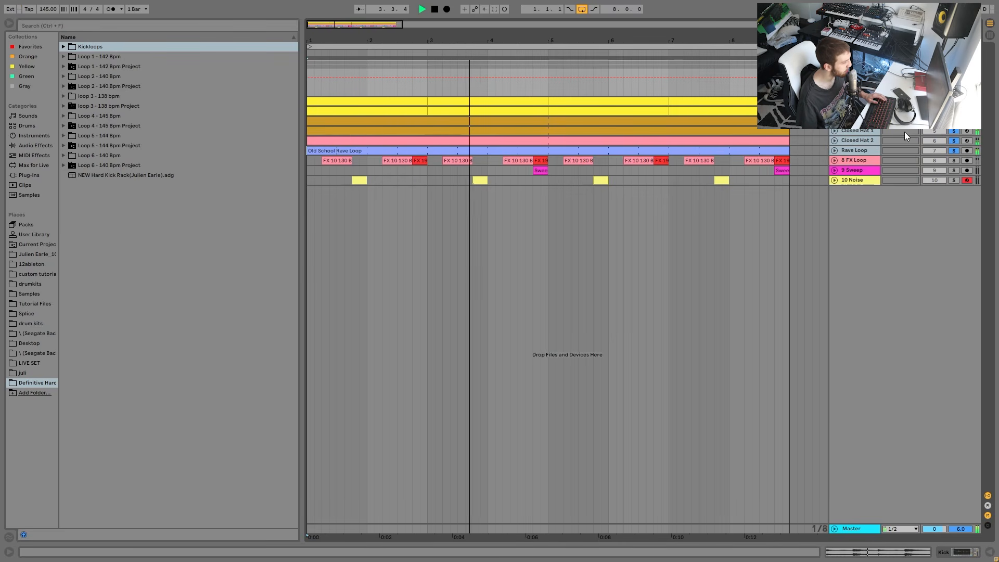
key("space")
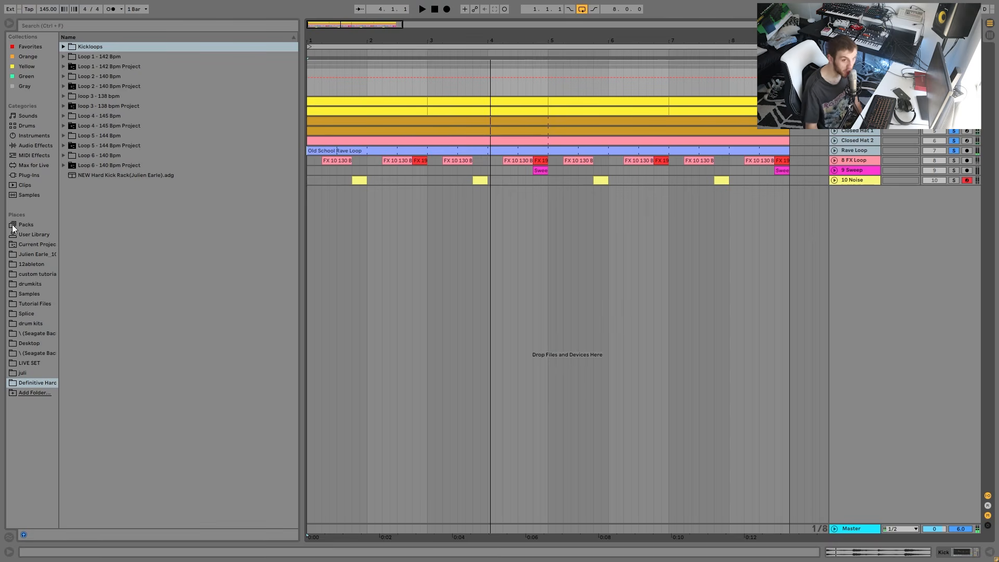
key("space")
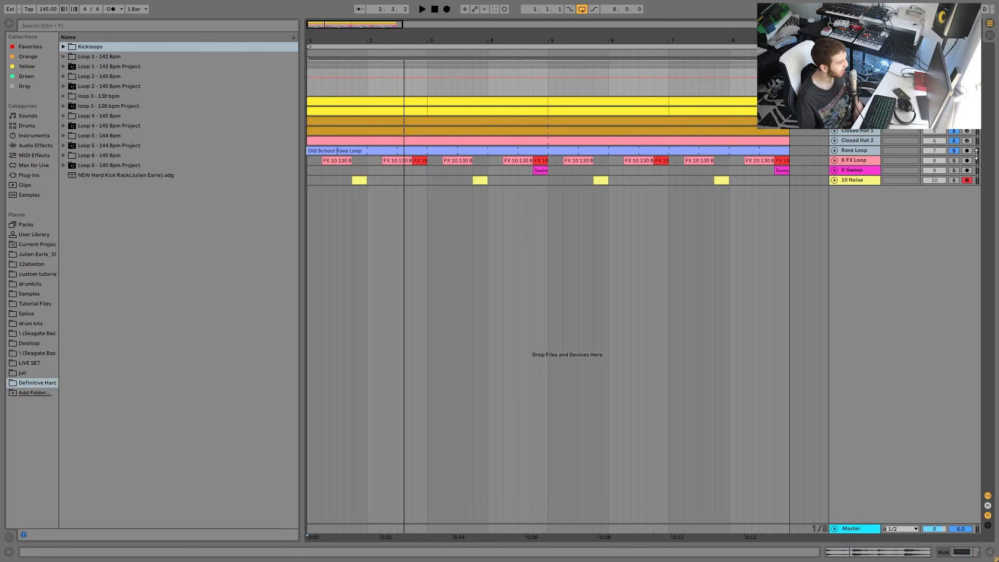
Step: Turn off solo on the Kick to Rave Loop tracks and play the full arrangement
left_click(956, 150)
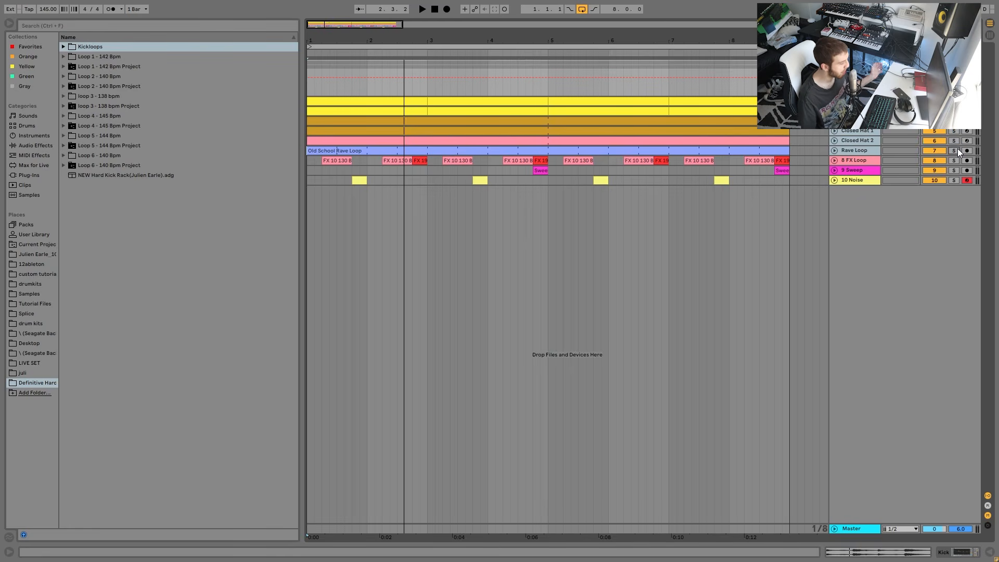
key("space")
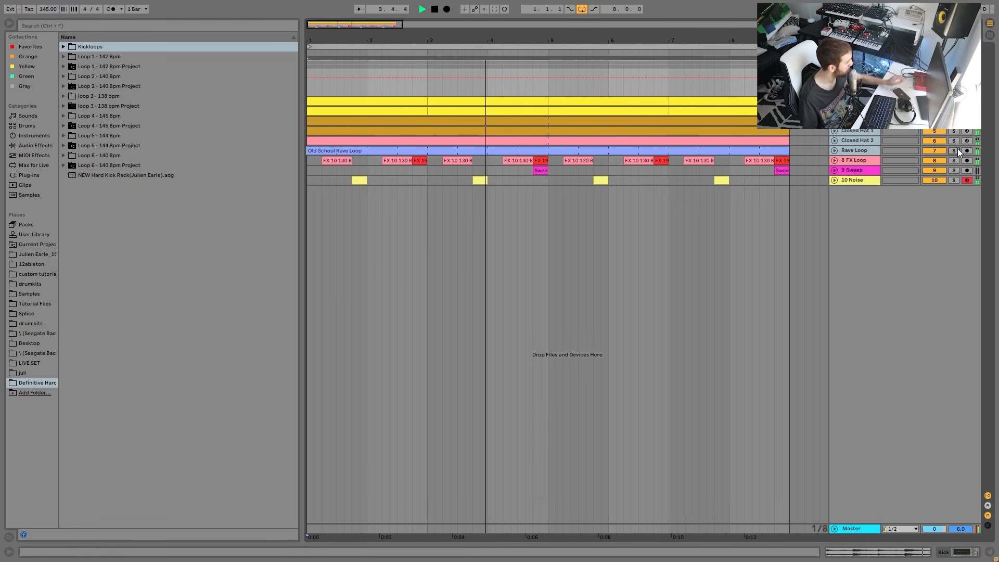
key("space")
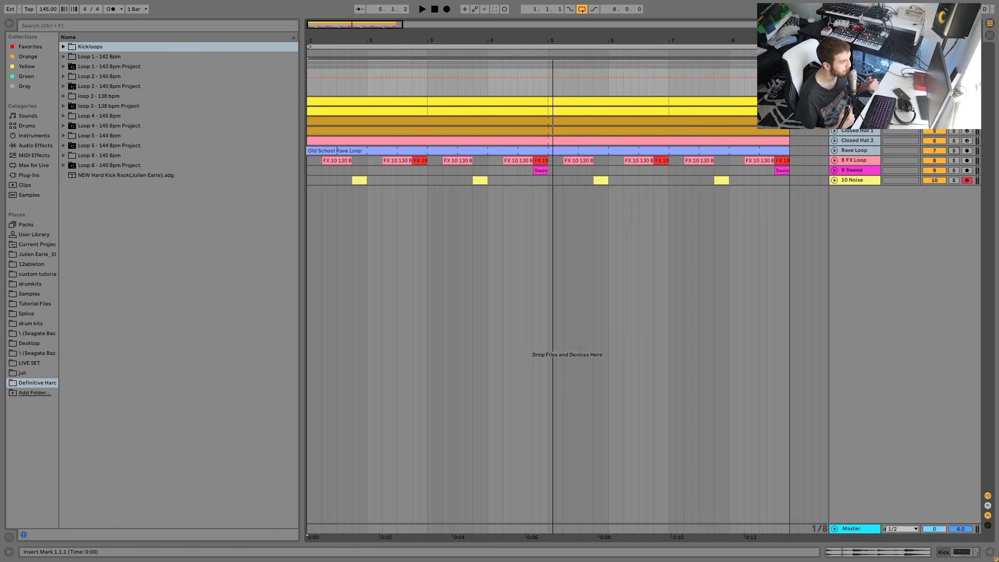
Step: Select the first 909 clip, play from the start, and show the Kick track's devices
left_click(877, 162)
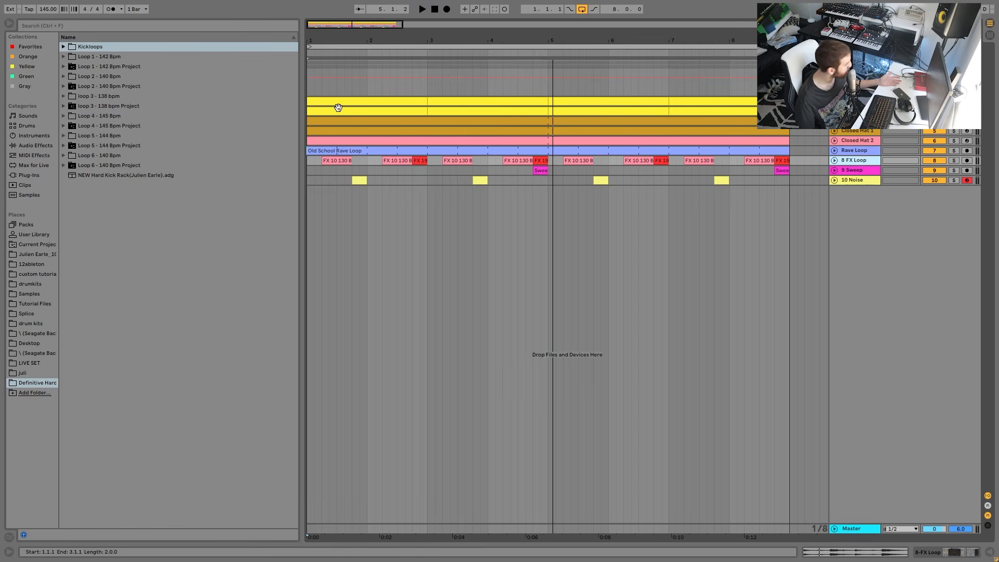
left_click(354, 98)
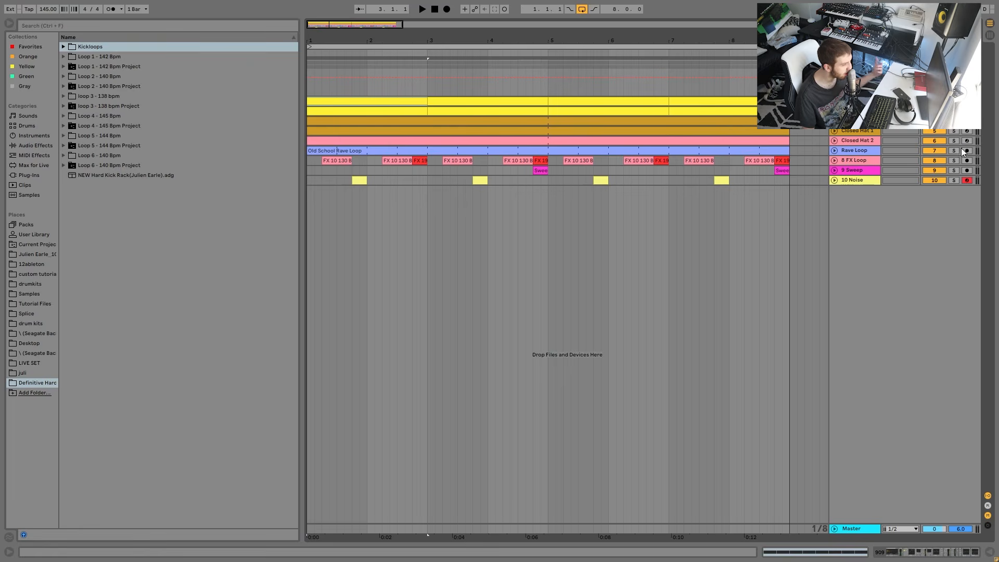
key("space")
double_click(854, 101)
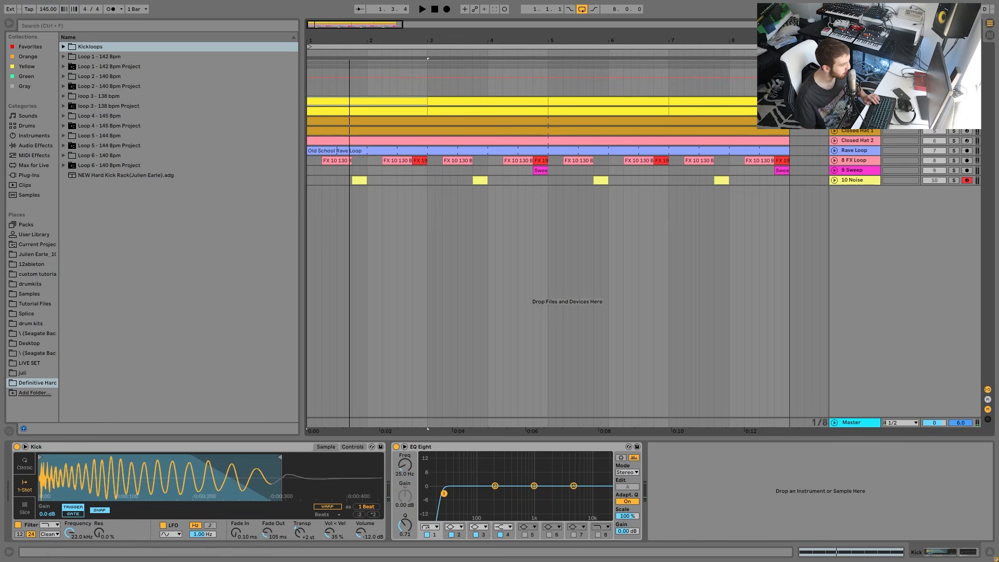
Step: Show the 909 track's device chain and play the kick repeatedly while reviewing its effects
key("Down")
key("space")
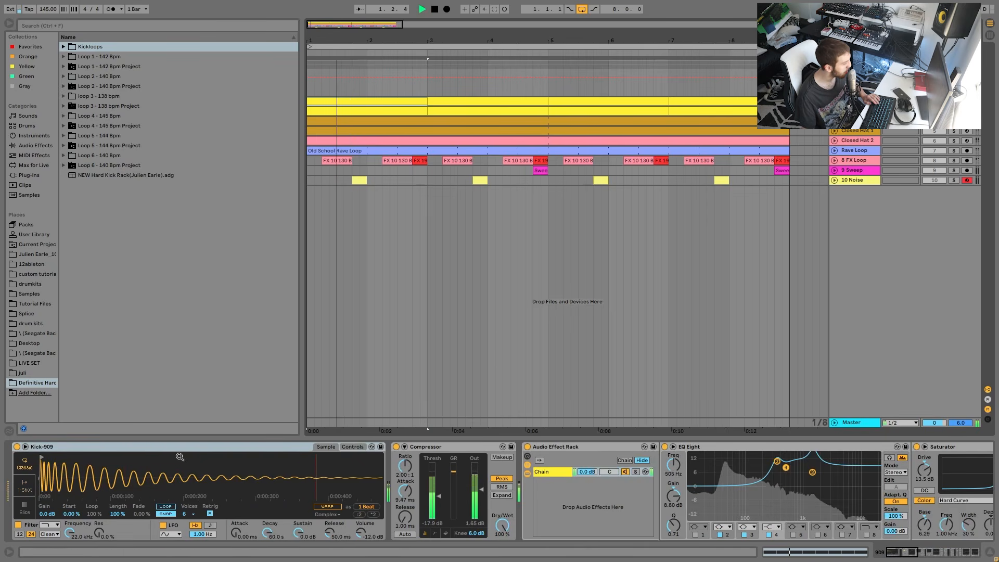
key("space")
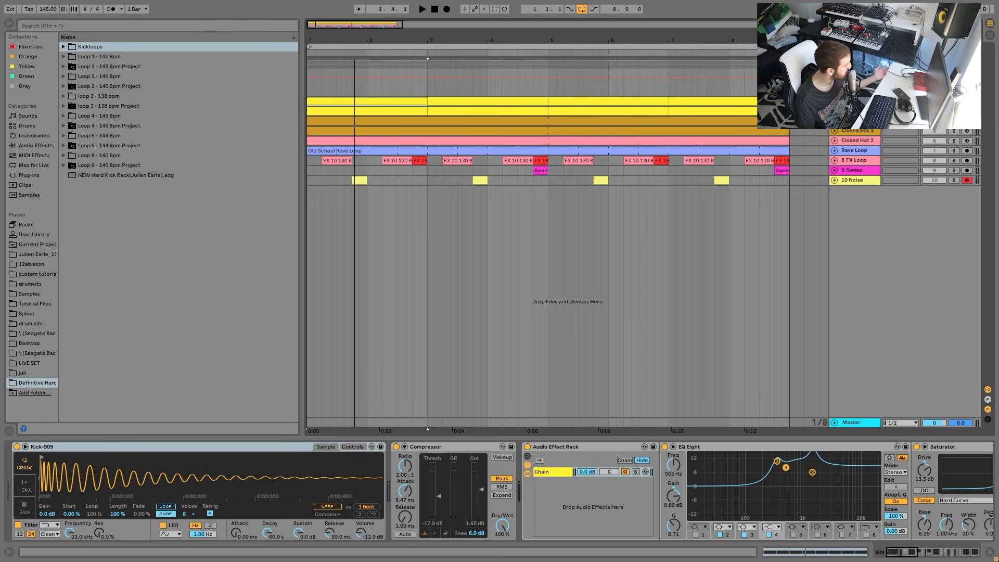
key("space")
key("space")
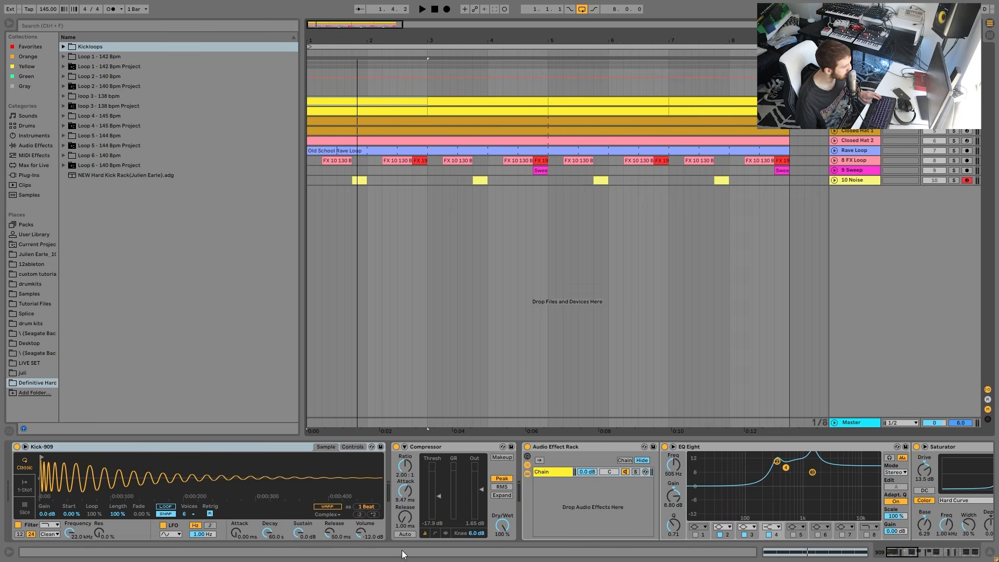
key("space")
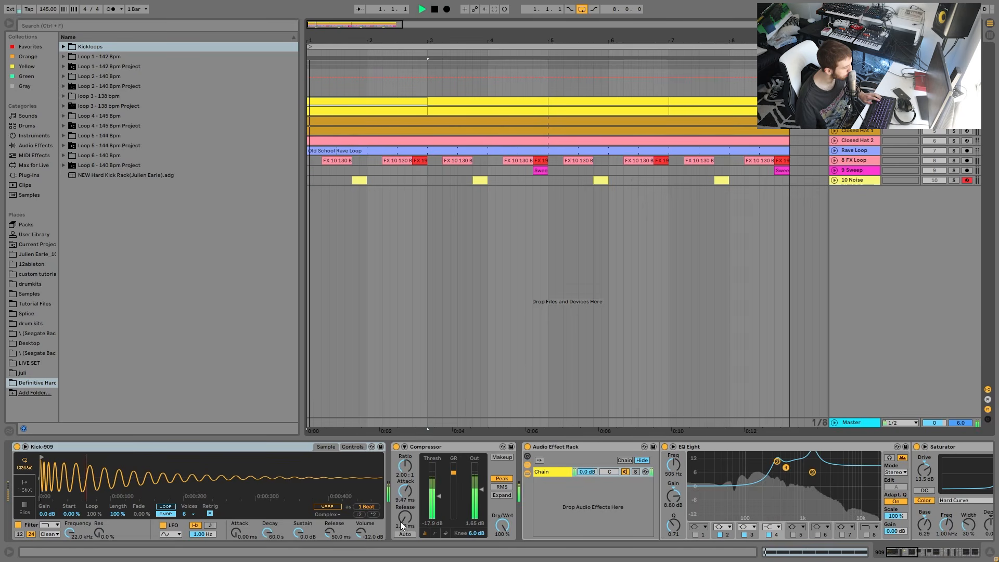
scroll(404, 476, "right", 3)
key("space")
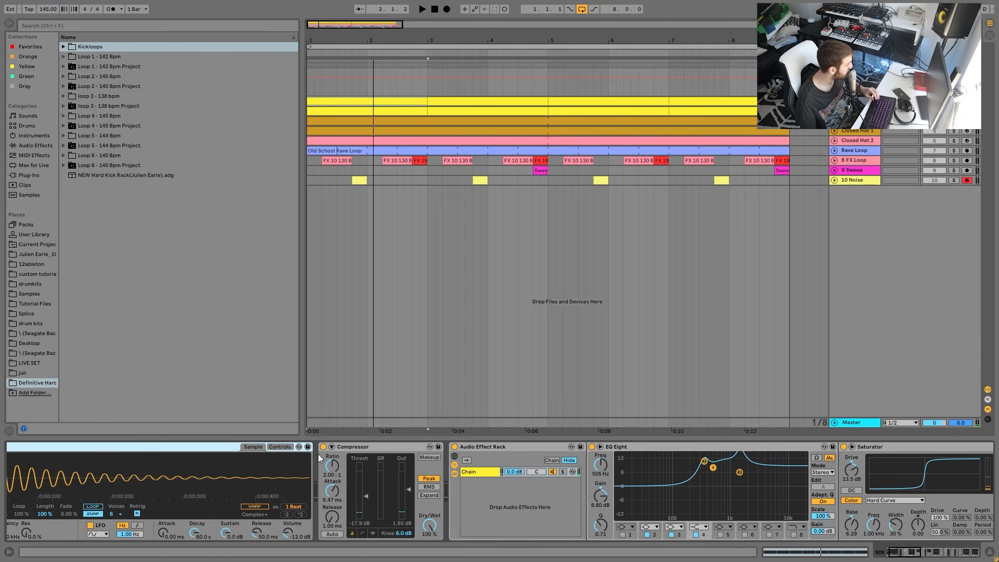
Step: Compare the kick sound with the 909 track's Compressor bypassed and re-enabled during playback
left_click(321, 447)
key("space")
left_click(321, 447)
key("space")
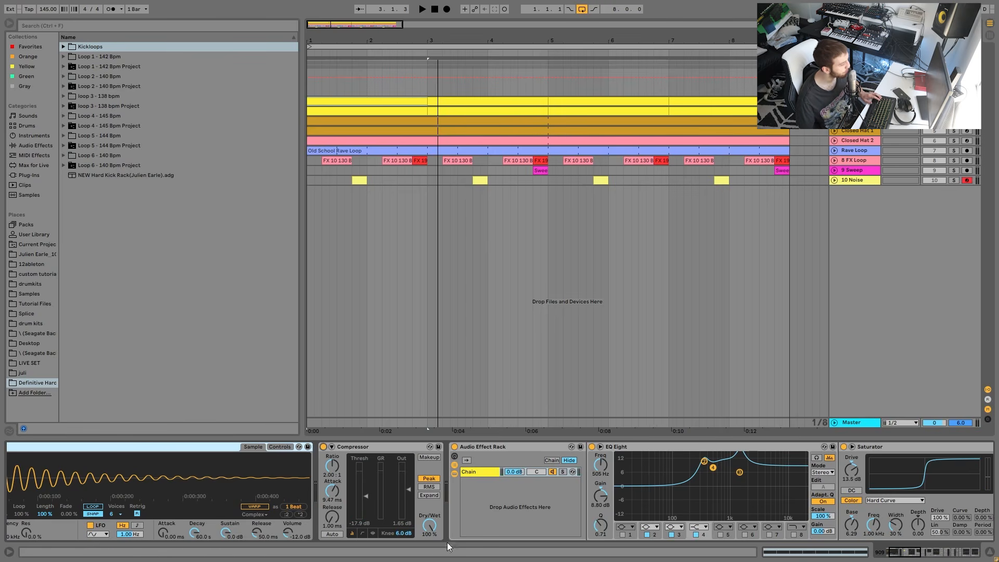
Step: Delete the disabled Saturator after the Drum Buss and the device following the second EQ Eight in the 909 effect rack
scroll(515, 505, "right", 3)
scroll(514, 507, "right", 2)
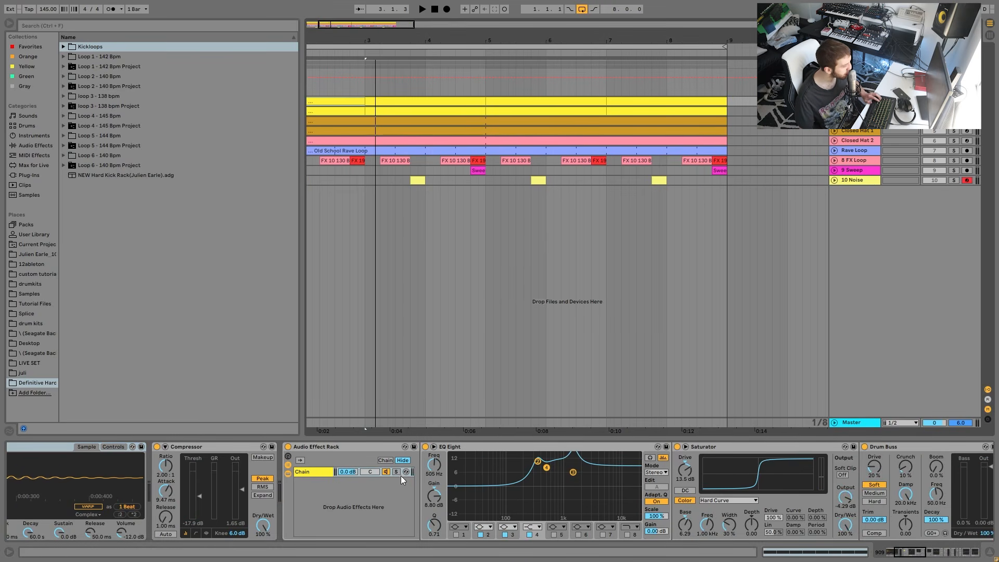
scroll(586, 507, "right", 5)
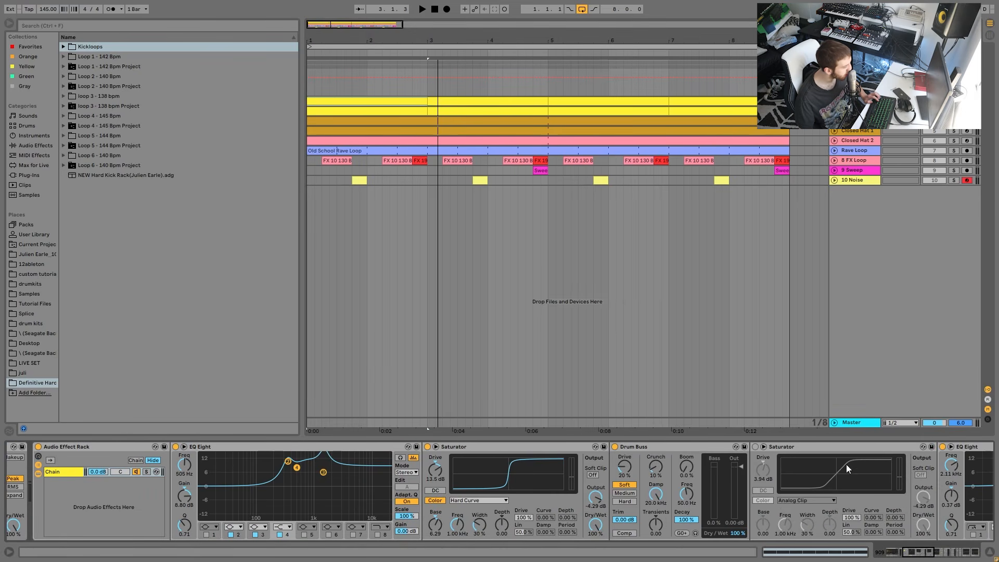
scroll(706, 486, "right", 3)
left_click(650, 451)
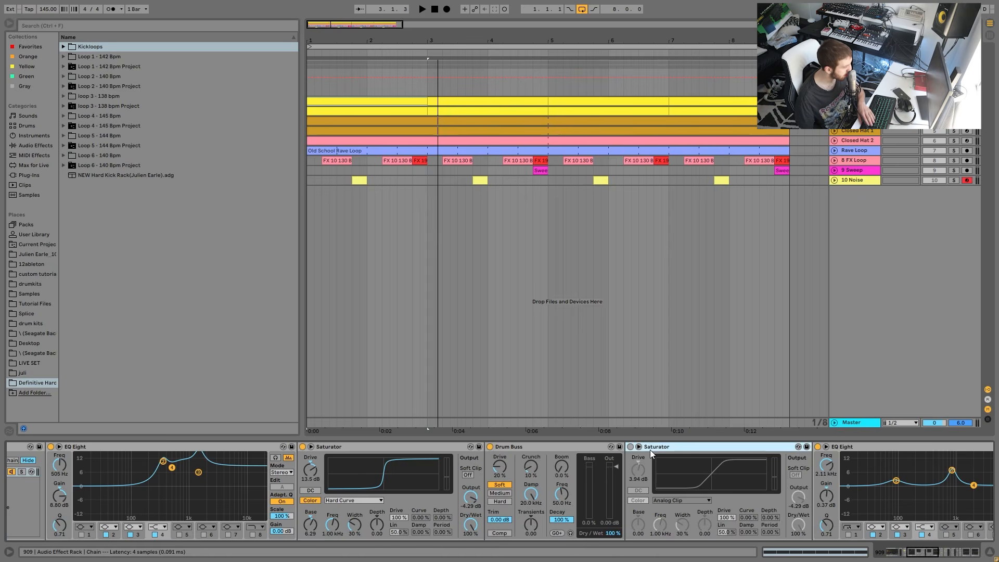
key("Delete")
left_click(909, 452)
key("Delete")
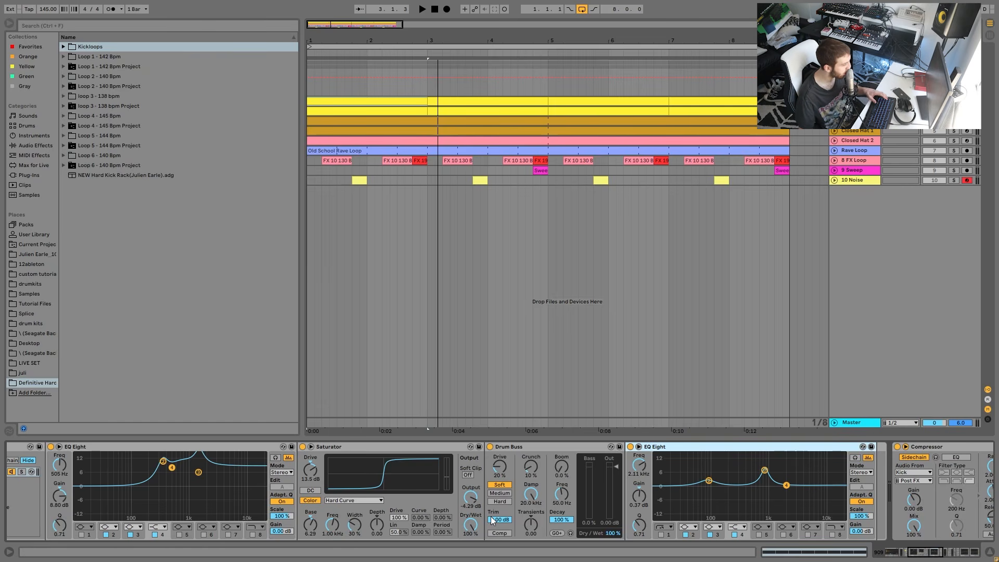
Step: Play the kick and compare its sound with the EQ Eight after the Drum Buss bypassed and re-enabled
key("space")
key("space")
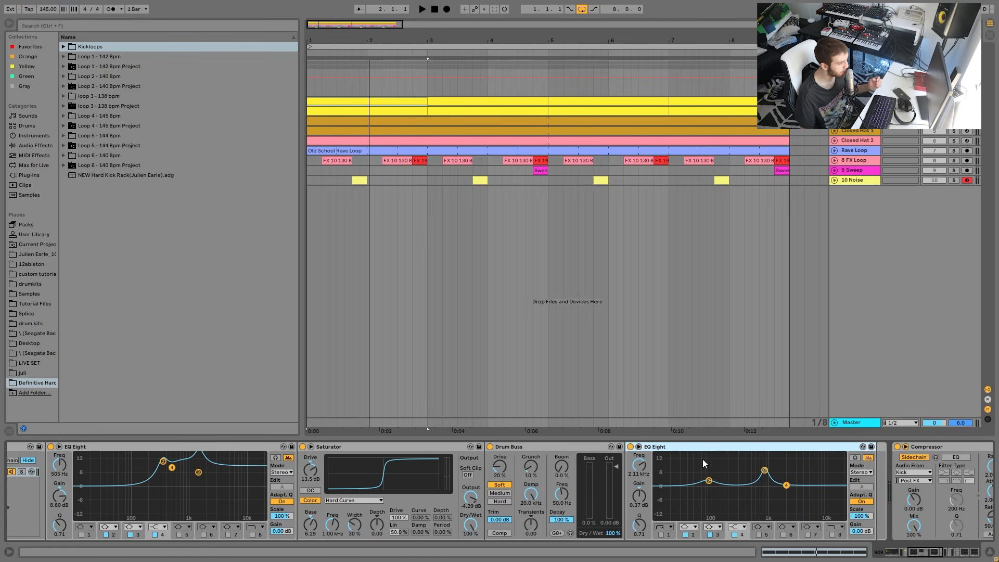
key("space")
left_click(630, 447)
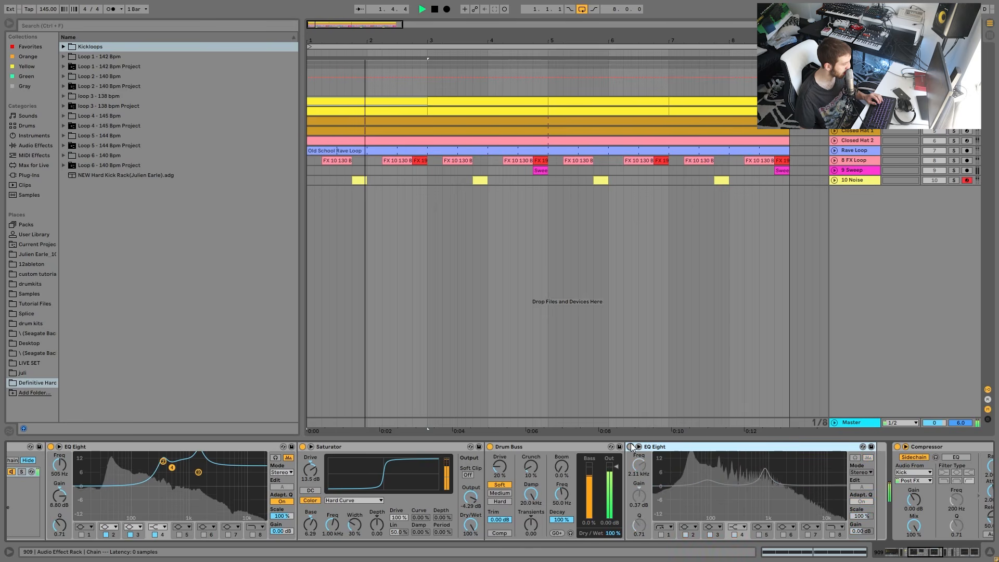
left_click(630, 446)
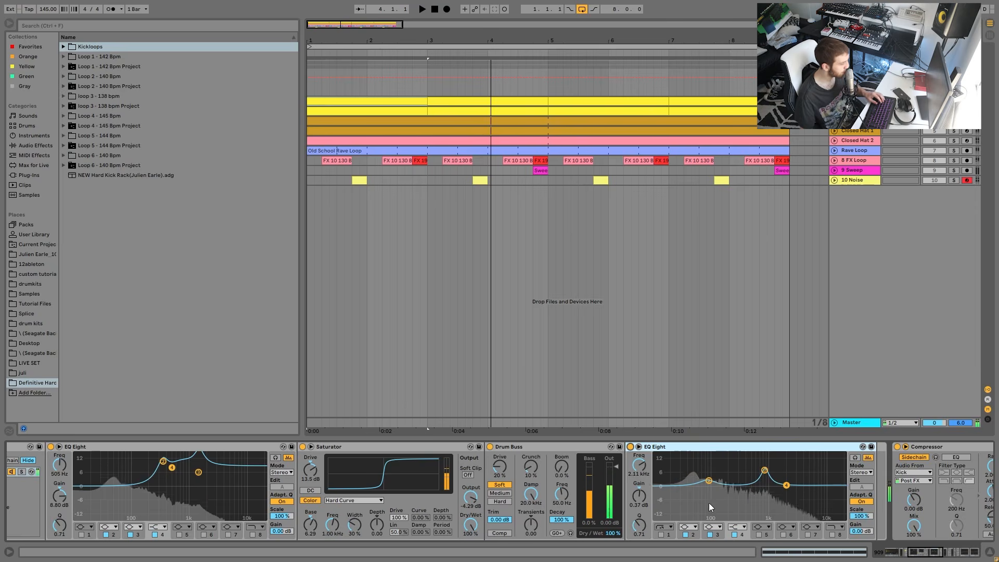
Step: Compare the kick during playback with the 909 track's whole Audio Effect Rack bypassed and re-enabled
scroll(685, 516, "left", 5)
scroll(685, 516, "left", 1)
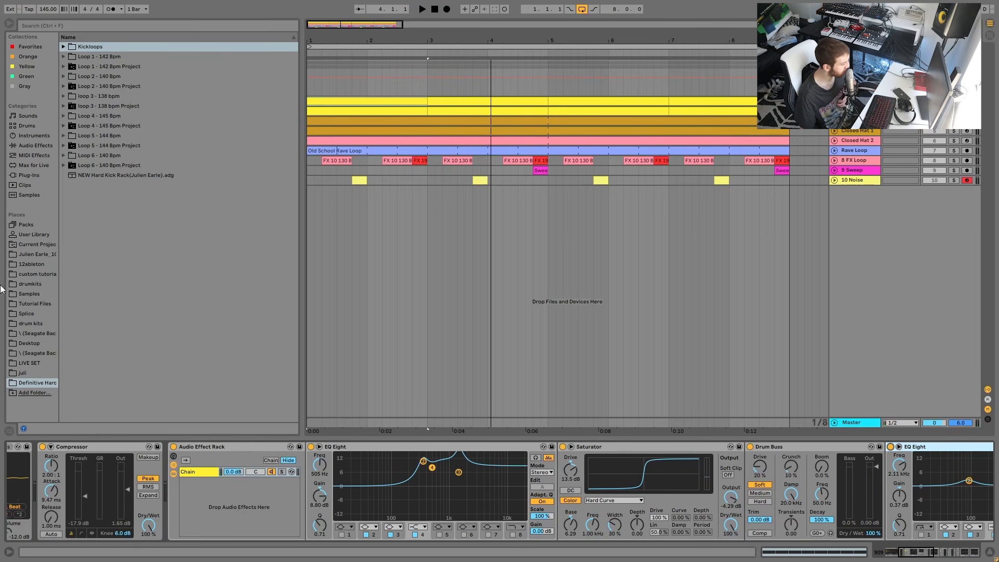
key("space")
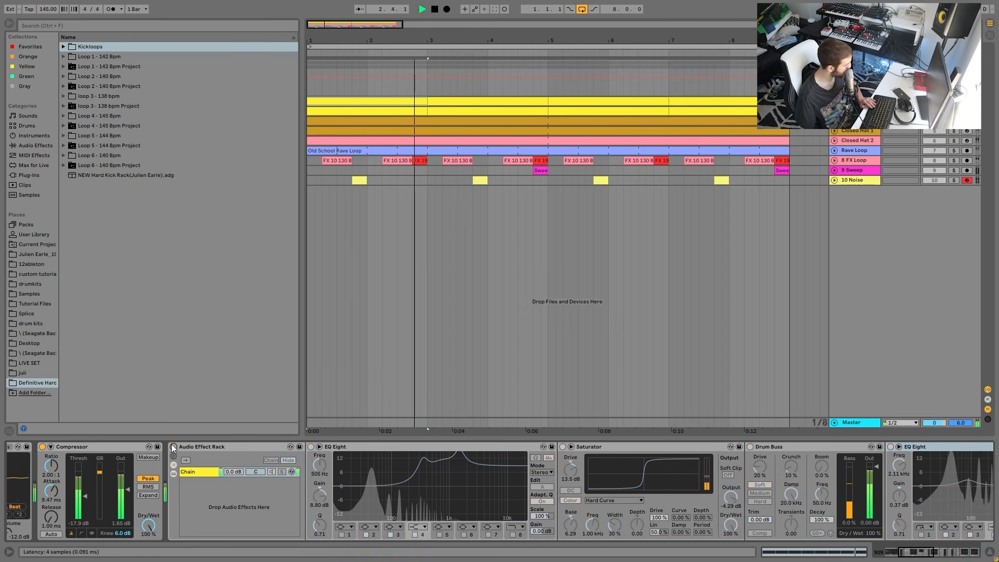
key("space")
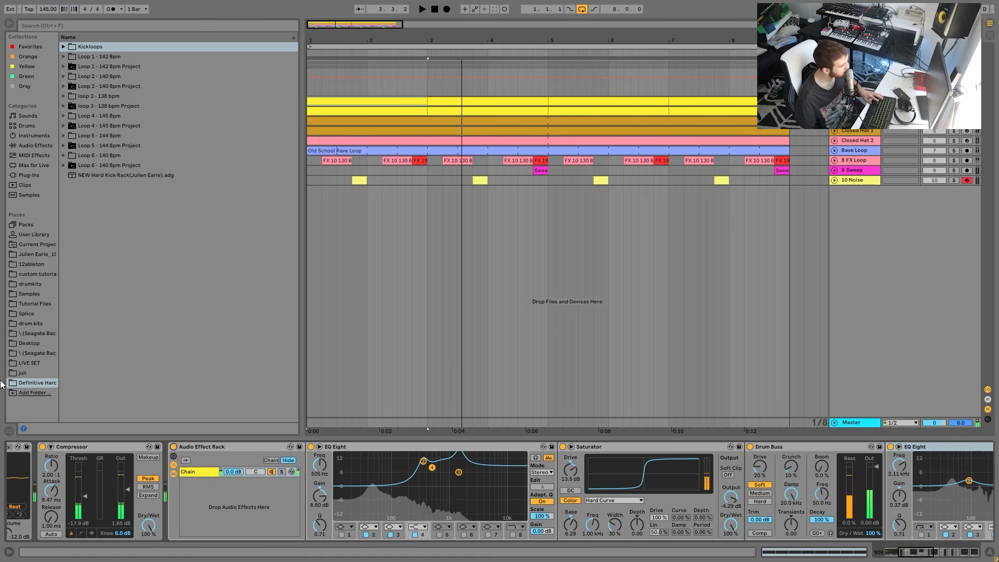
Step: Delete the disabled Drum Buss, Limiter and EQ Three that follow the sidechain Compressor on the 909 track
scroll(174, 448, "right", 3)
scroll(863, 457, "right", 5)
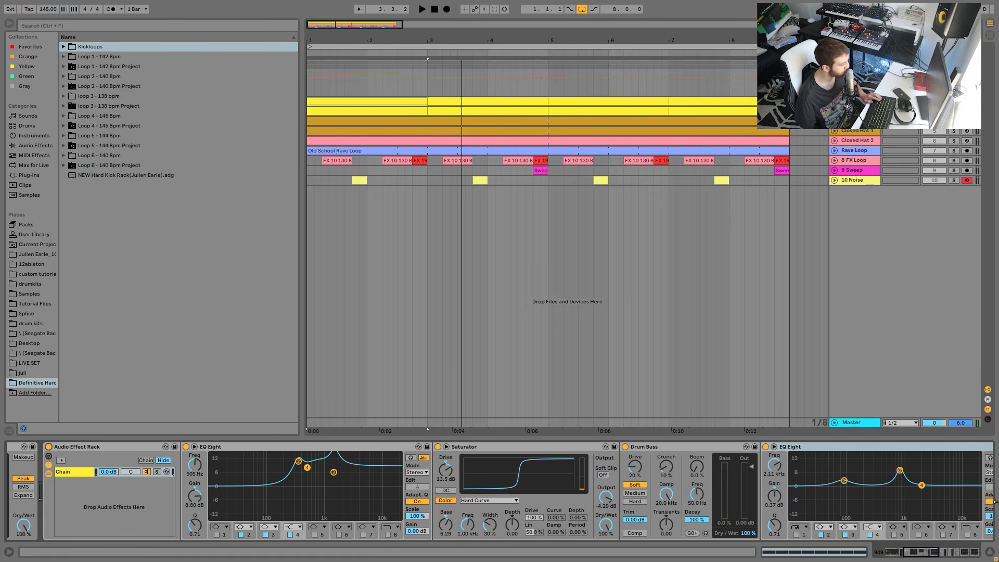
scroll(864, 457, "right", 8)
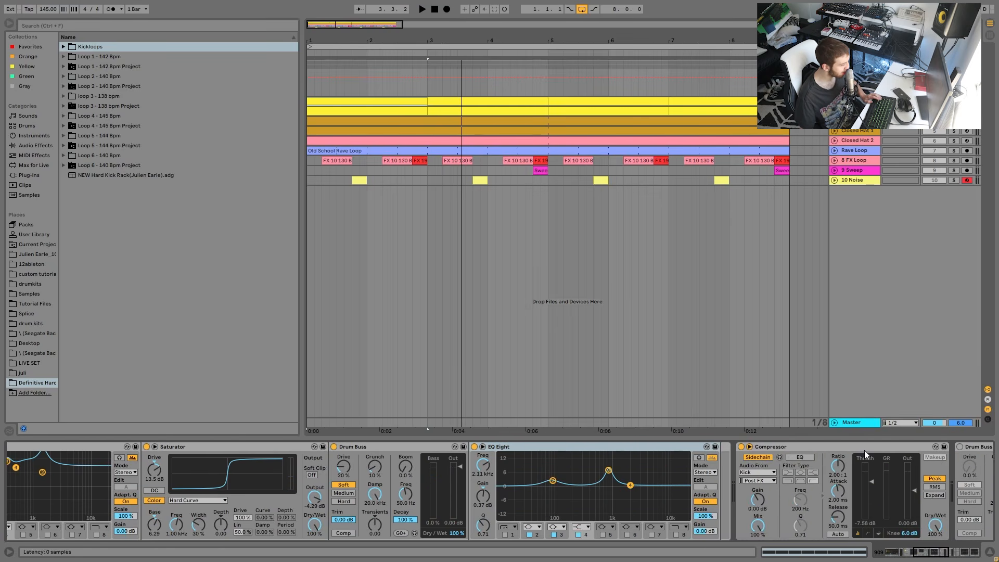
scroll(856, 438, "right", 7)
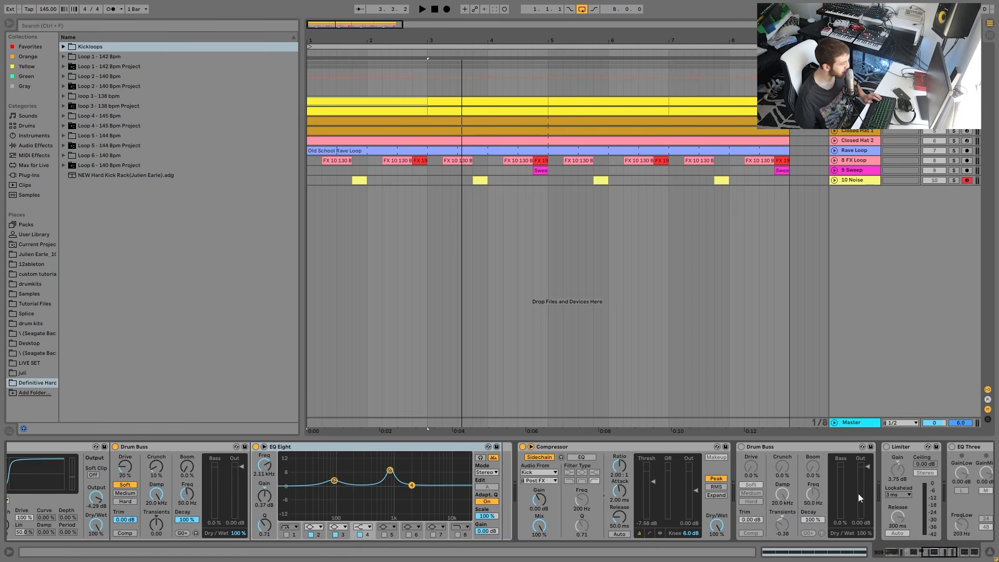
left_click(733, 449)
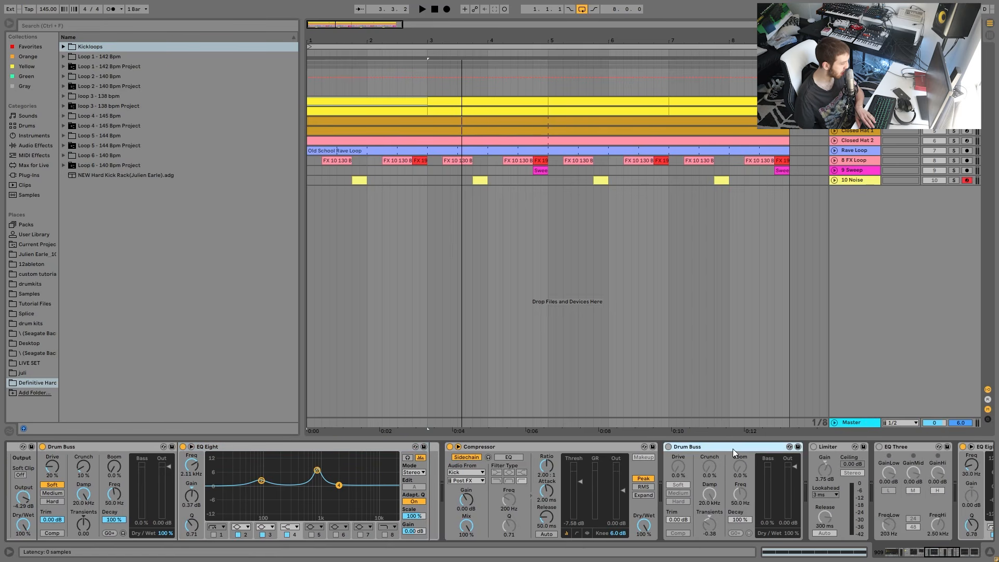
key("Delete")
key("Delete")
key("Delete")
Step: Play the kick repeatedly from the start while showing the Compressor and the last two EQ Eights of the 909 chain
key("space")
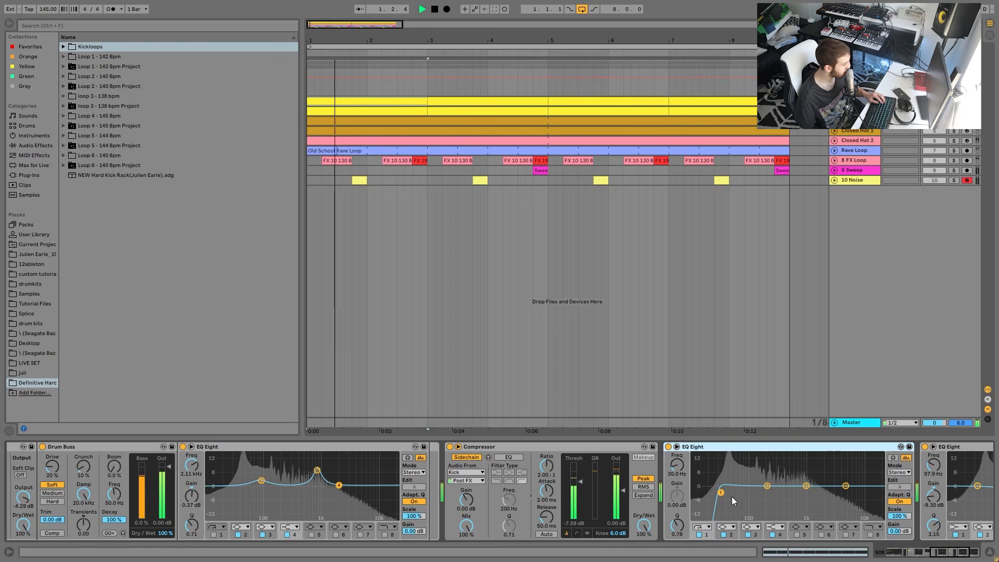
scroll(725, 504, "right", 6)
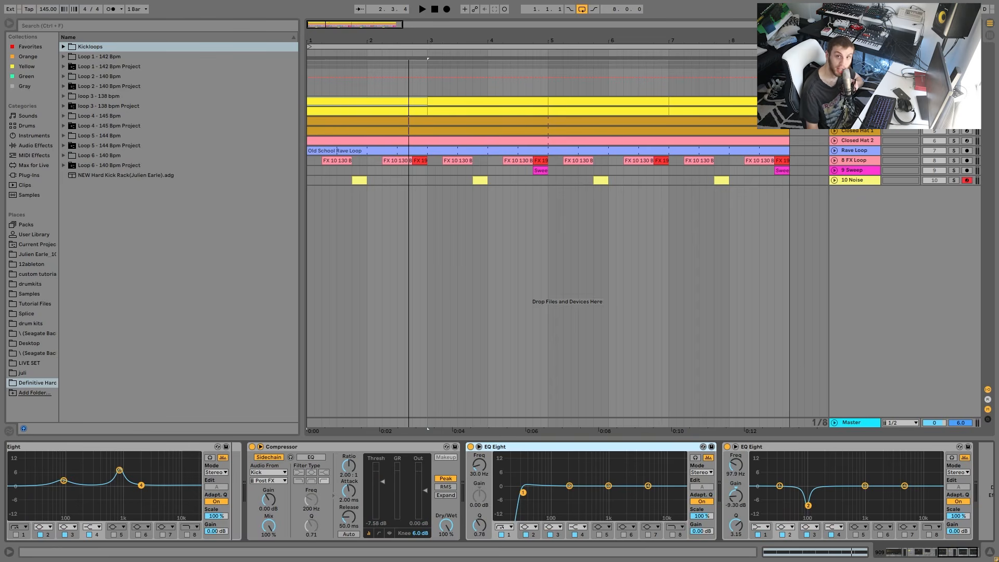
key("space")
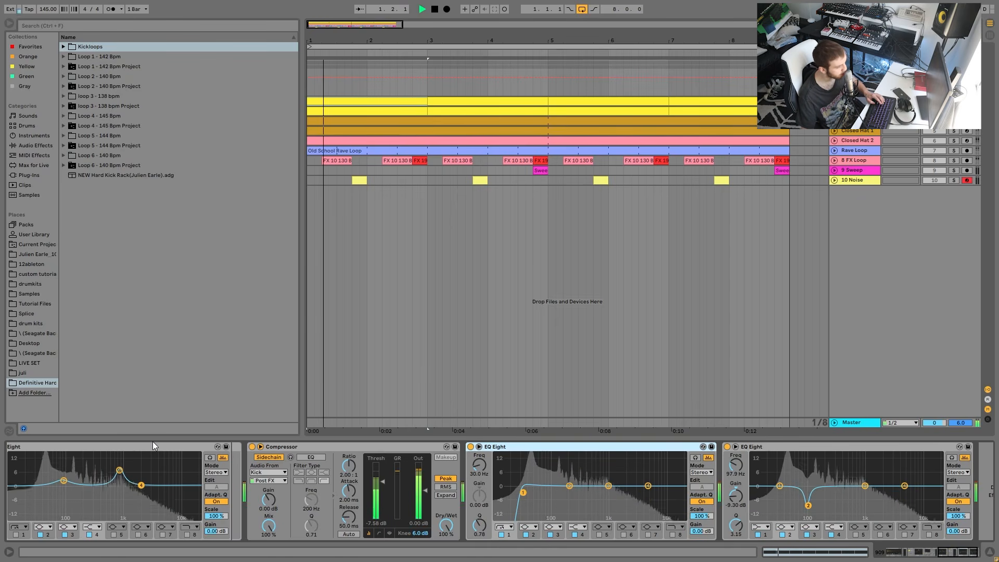
key("space")
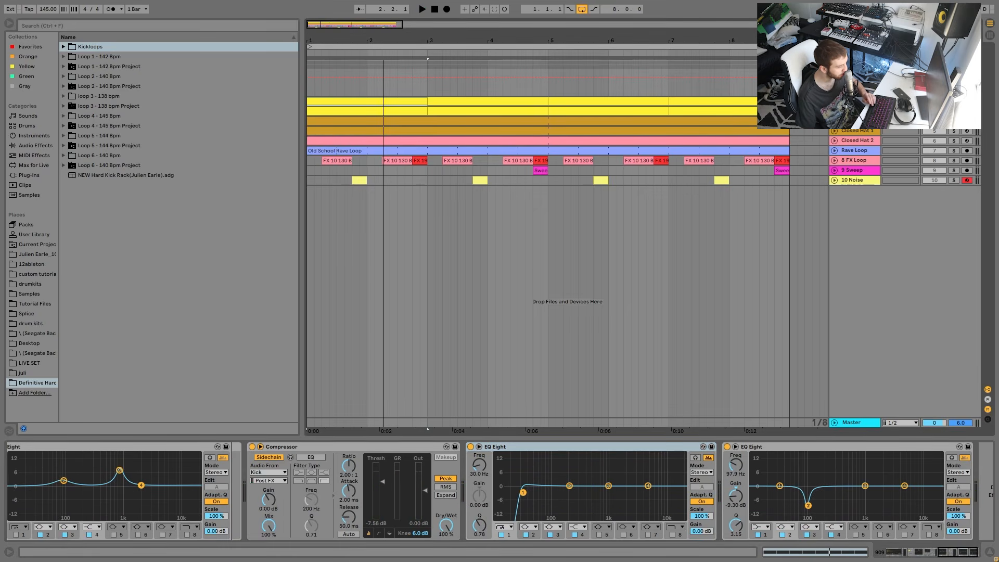
key("space")
key("space")
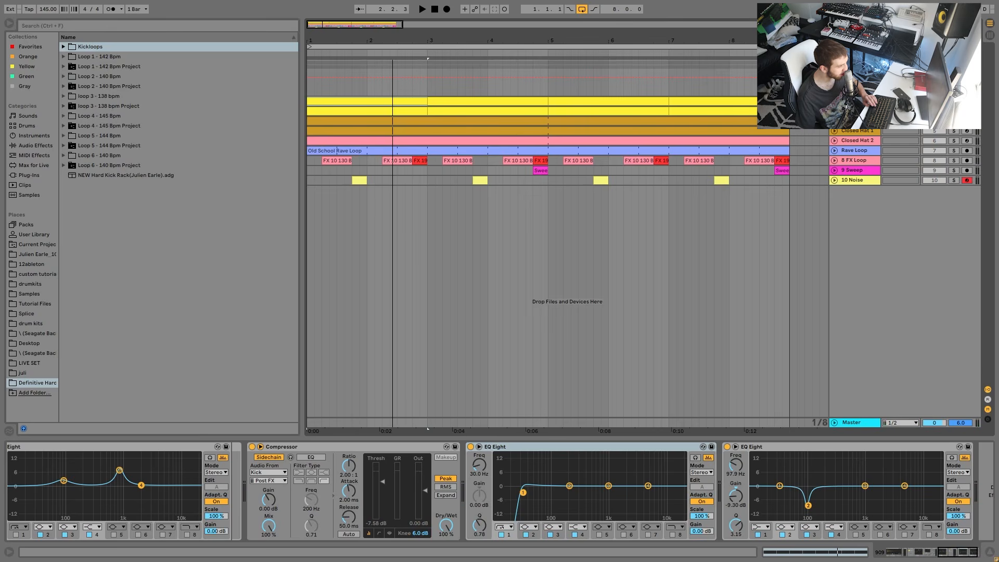
Step: Play the full arrangement repeatedly from the start with solo off to hear the kick in the mix
key("space")
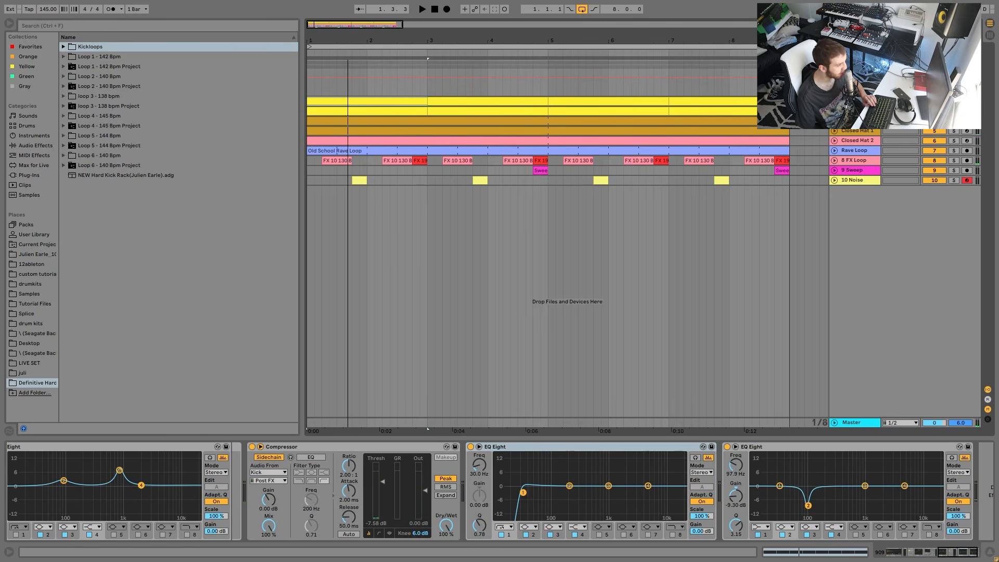
key("space")
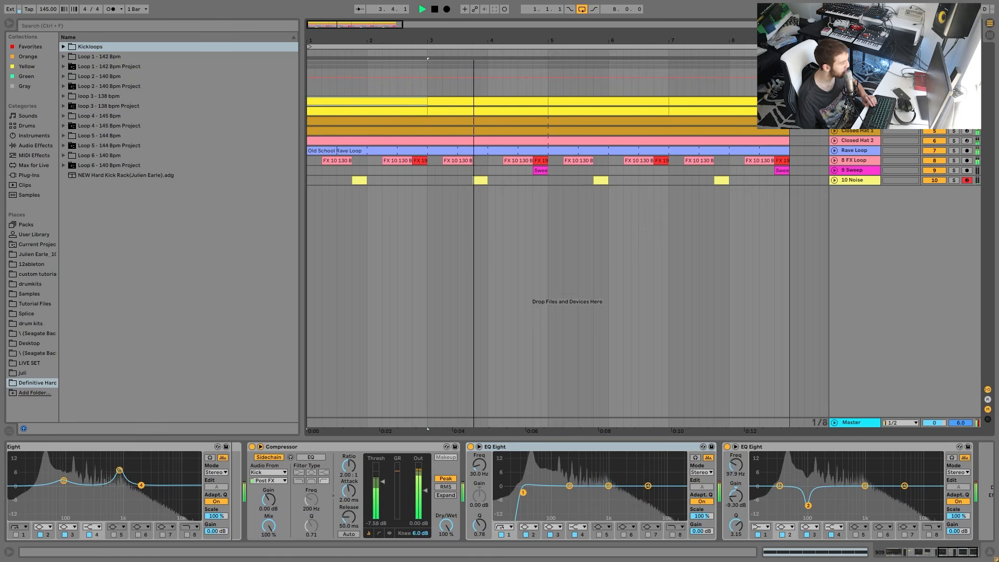
key("space")
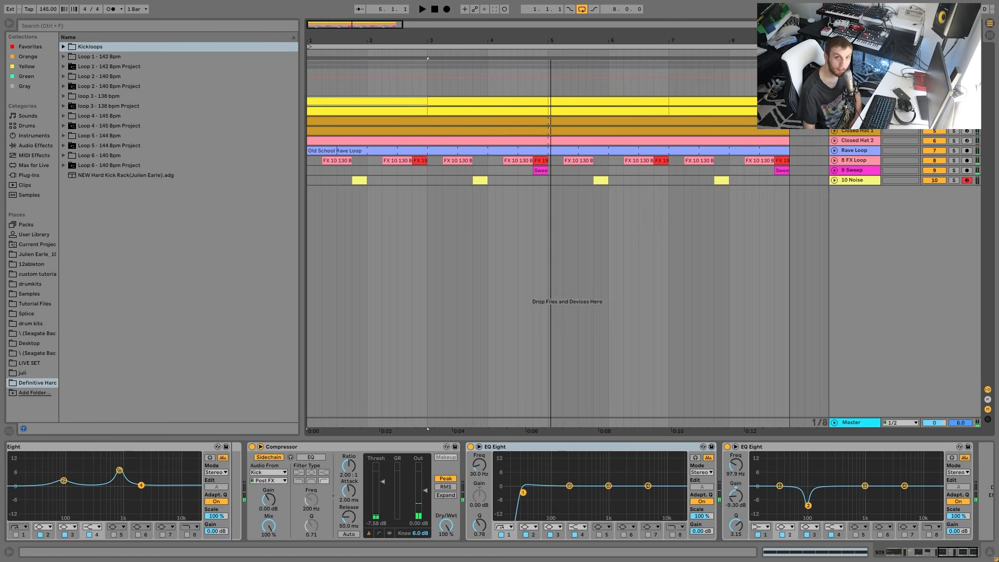
key("space")
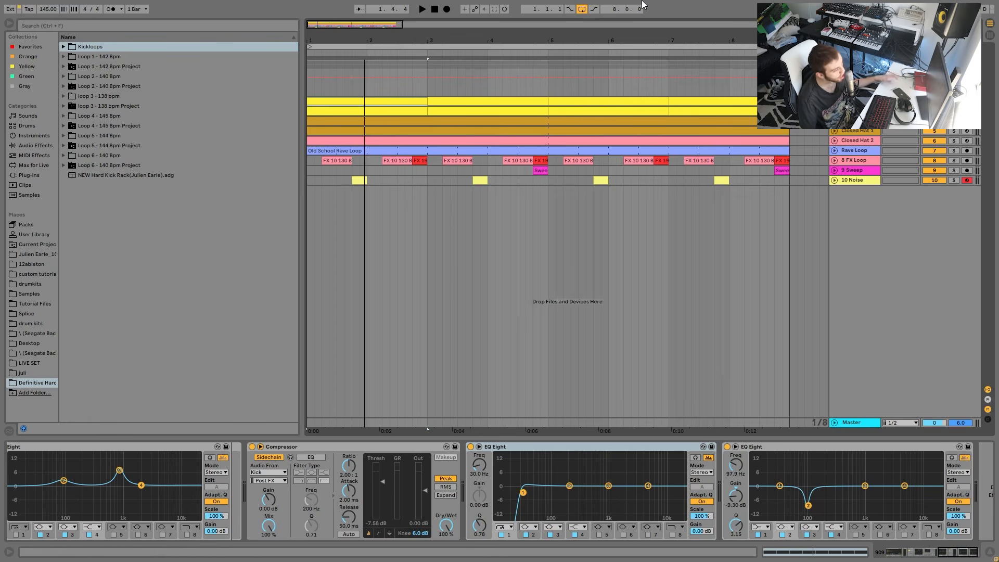
key("space")
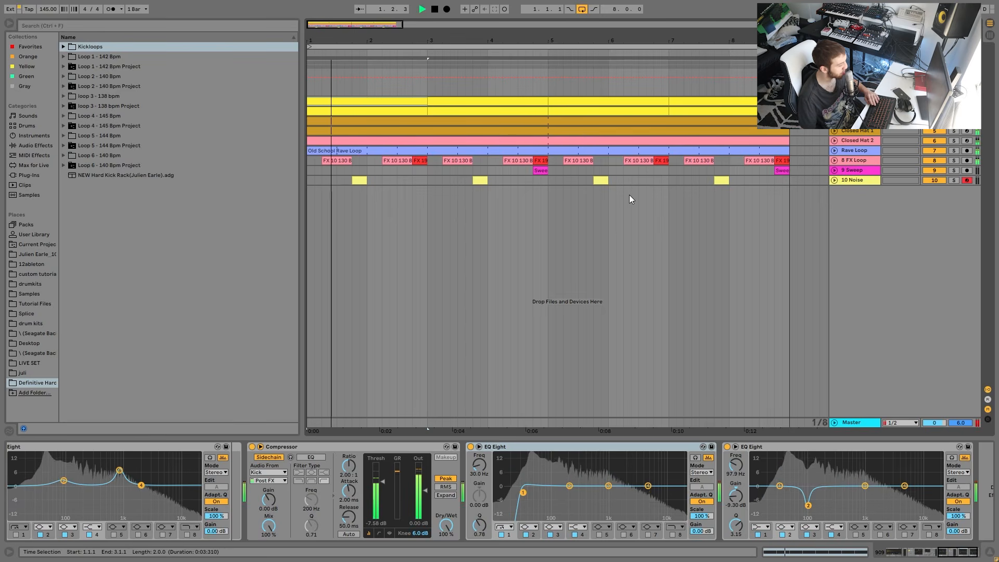
key("space")
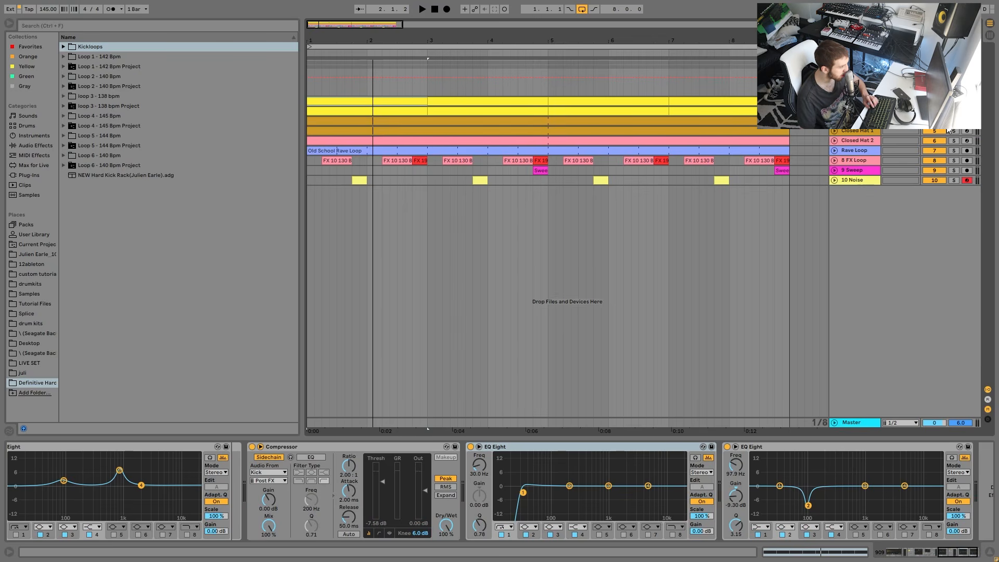
Step: Play the soloed kick from the start and add Closed Hat 1 to the soloed tracks
key("space")
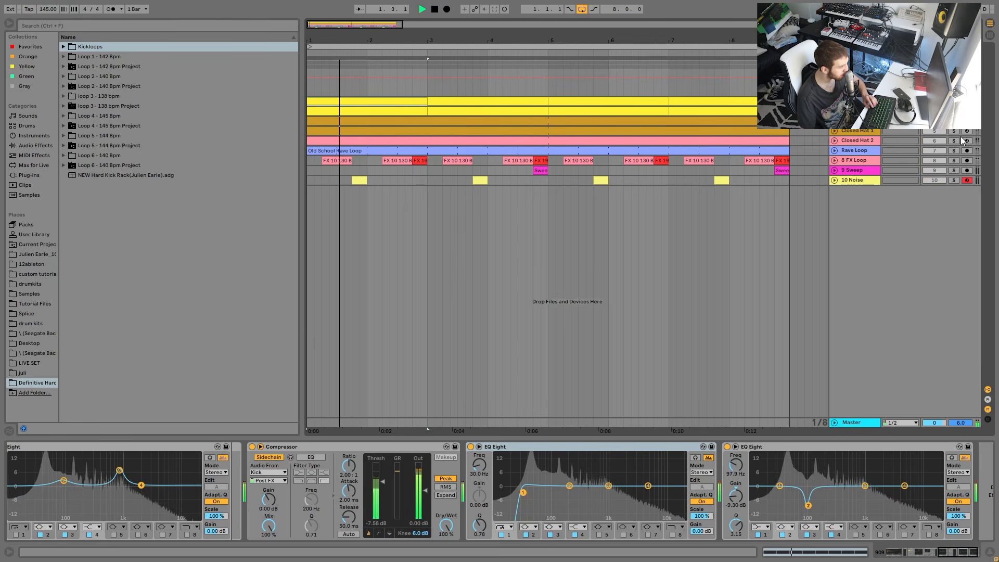
left_click(957, 130)
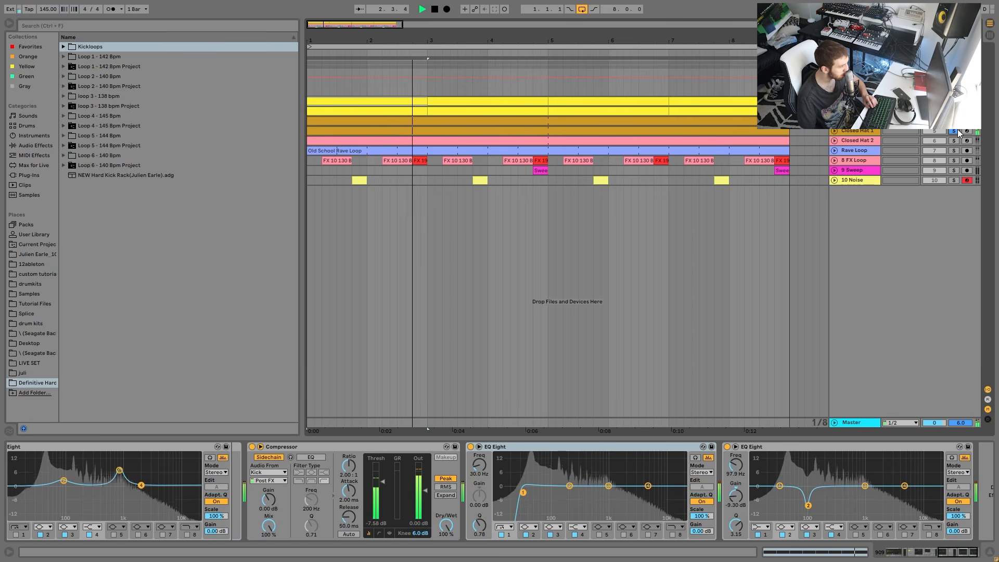
key("space")
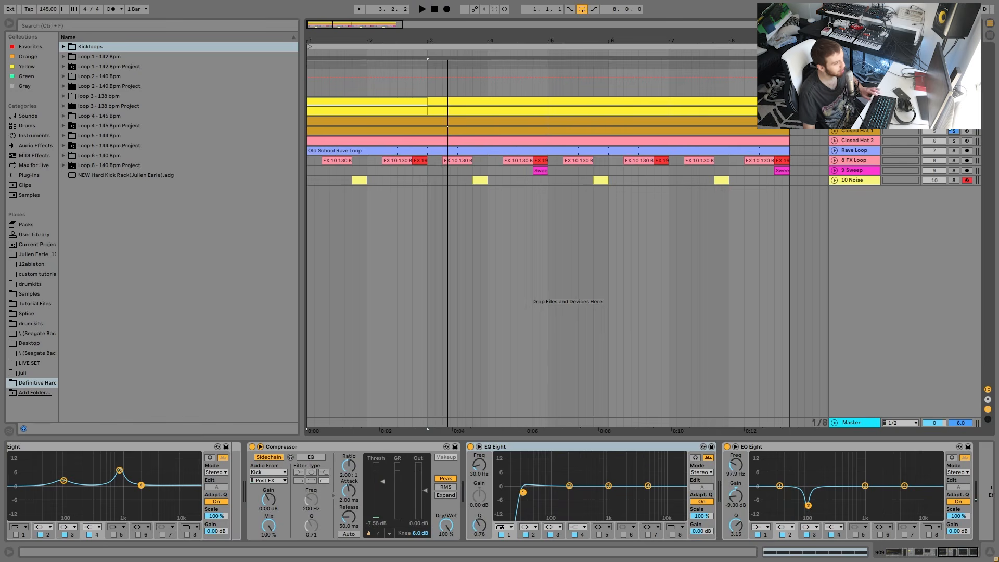
key("space")
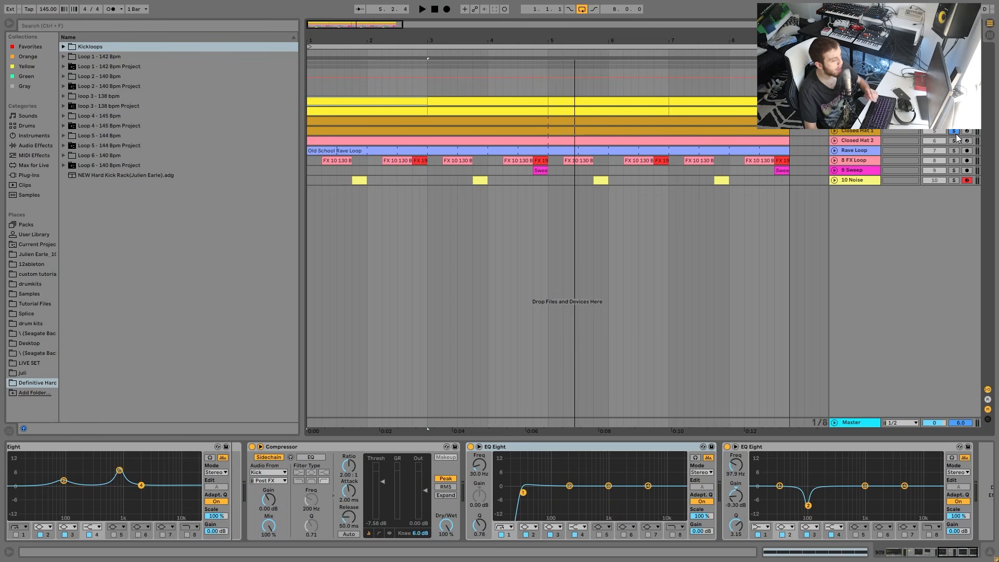
Step: Compare the kick without and with Closed Hat 1 soloed, replaying the section from the start
key("space")
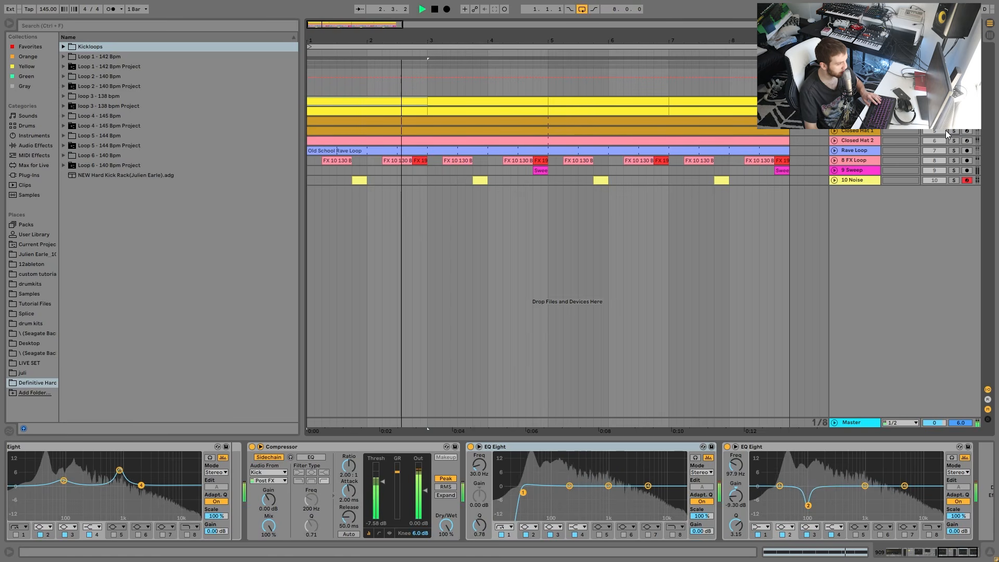
left_click(953, 132)
key("space")
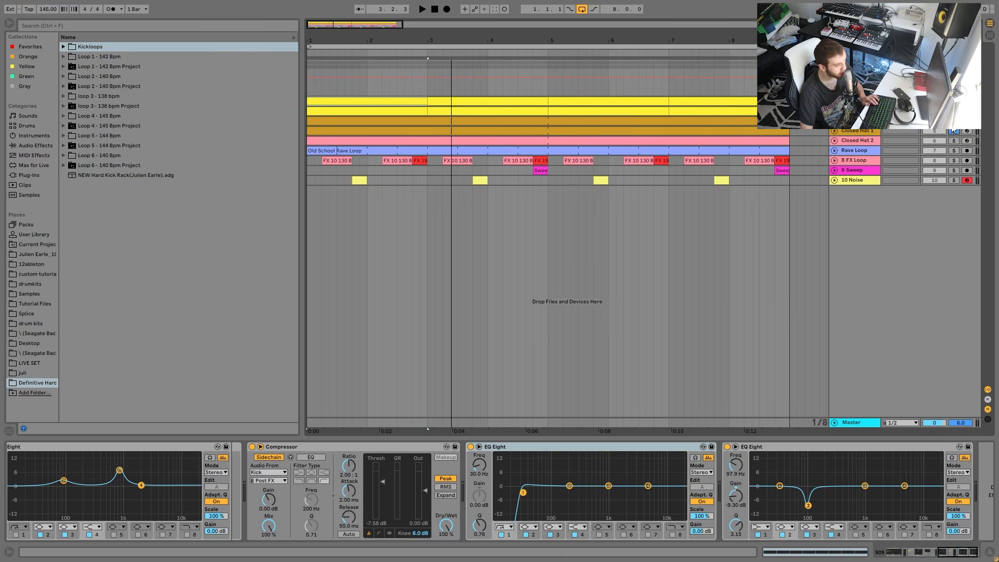
key("space")
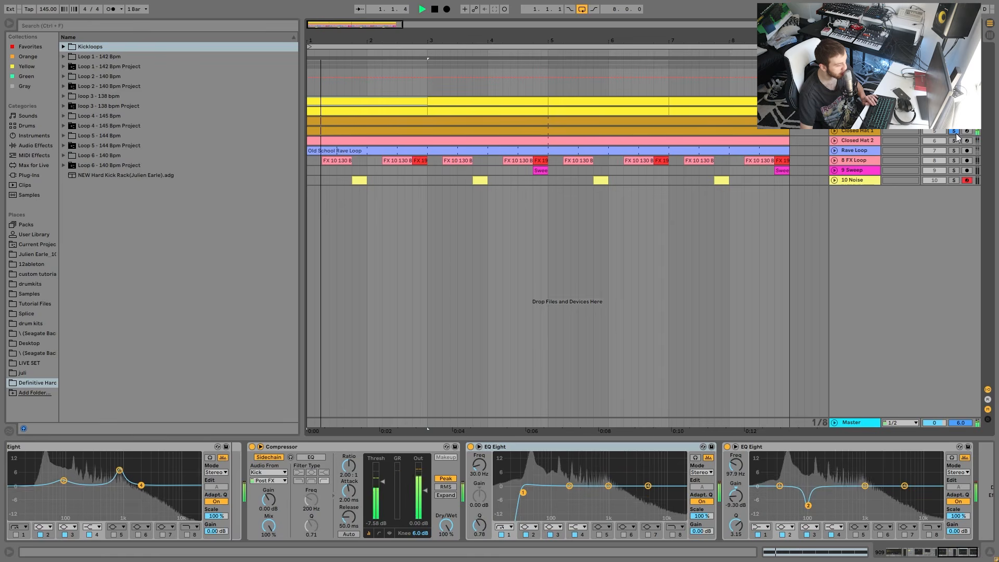
key("space")
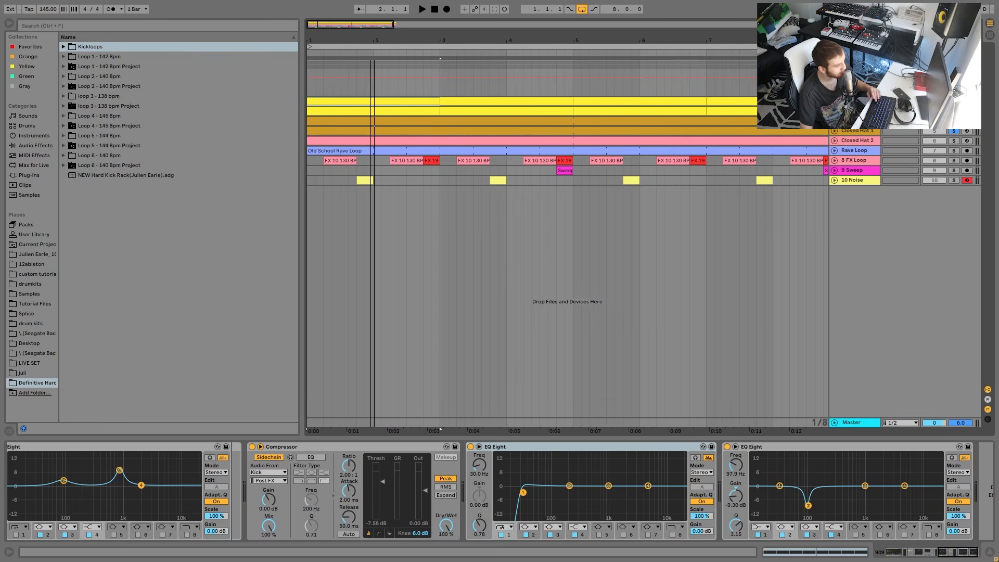
key("space")
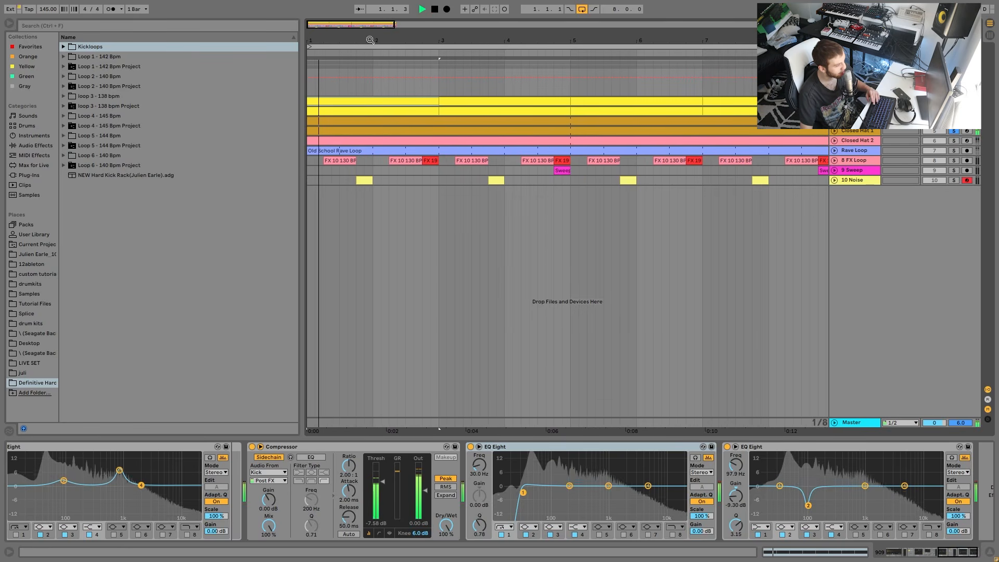
Step: Stop playback and show the Open Hihat track's sampler and Reverb
left_click(844, 132)
key("space")
key("Up")
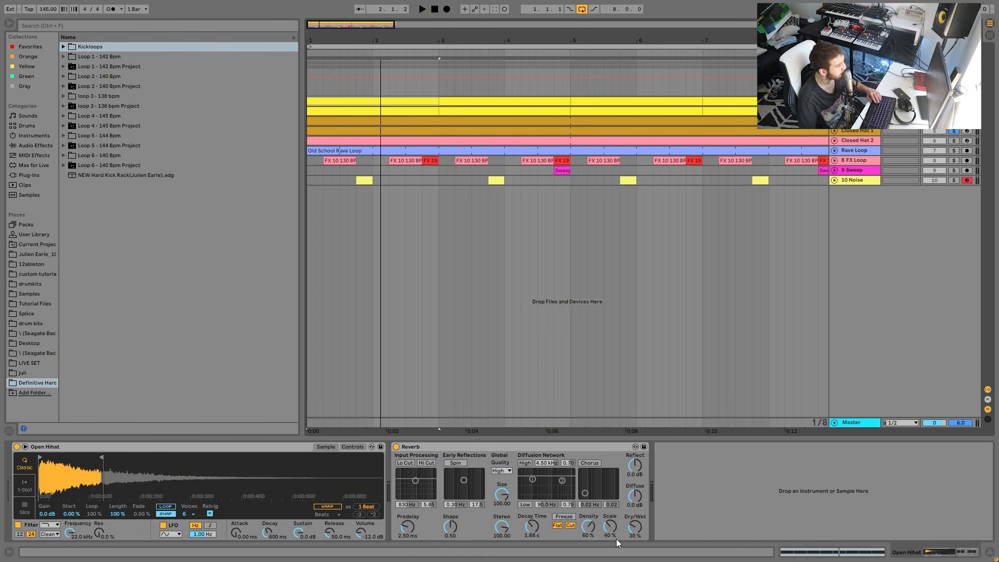
Step: Solo and play Closed Hat 2 from the start, then unfold the track and show its Hihat 1 sampler
left_click(954, 141)
key("space")
left_click(835, 140)
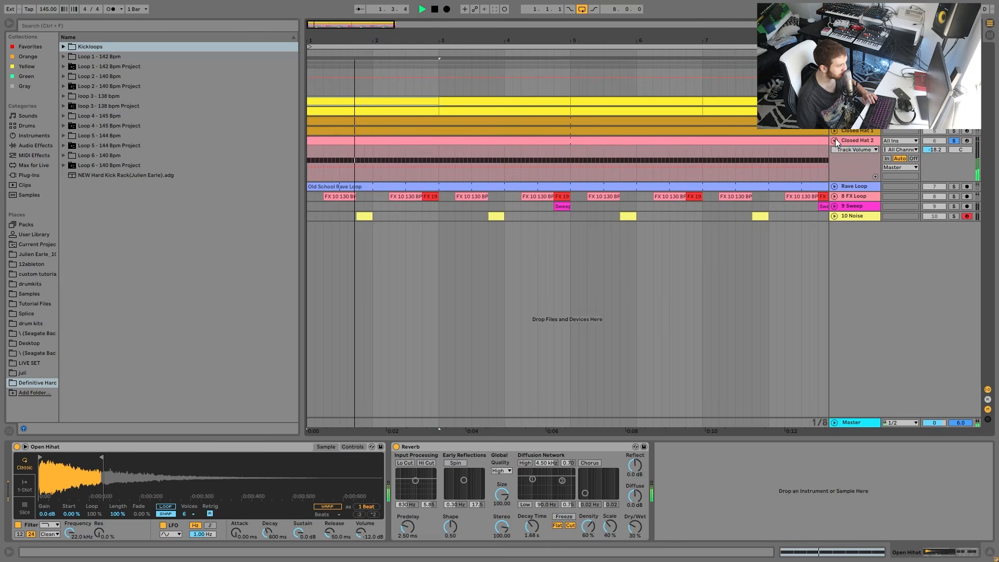
left_click(850, 139)
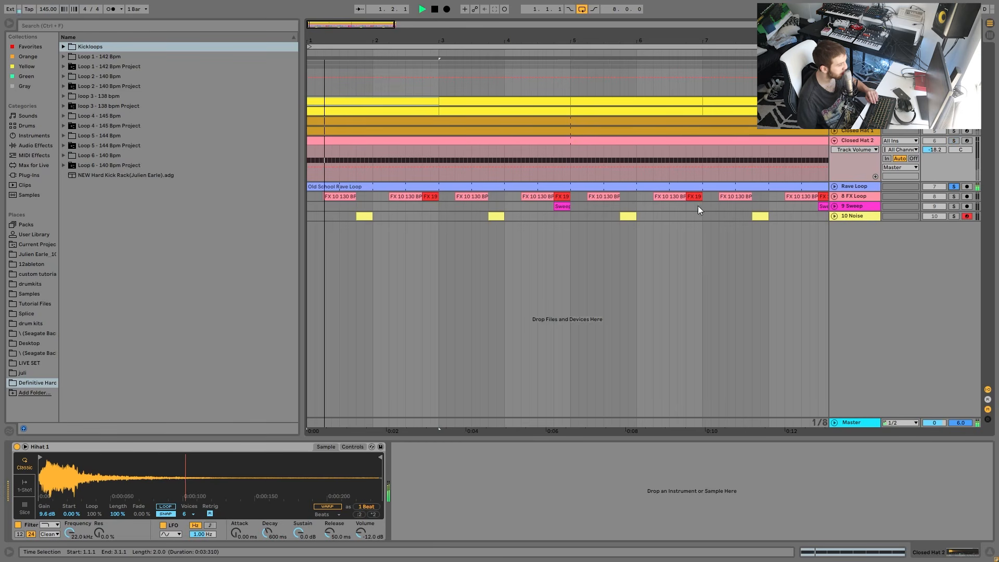
Step: Reveal the Old School Rave Loop clip's sample in the browser and play the soloed track with its Auto Filter shown
left_click(370, 186)
key("space")
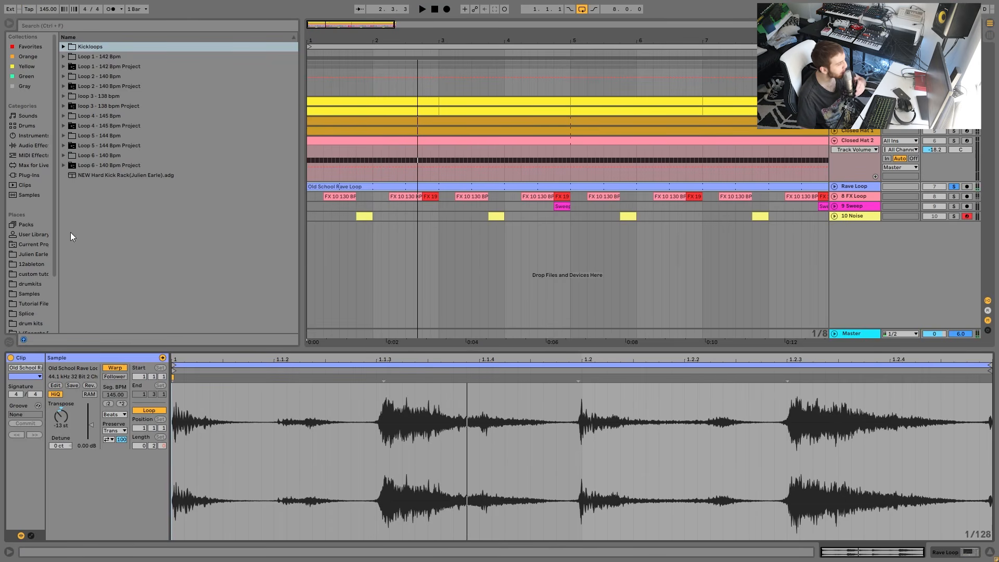
right_click(381, 186)
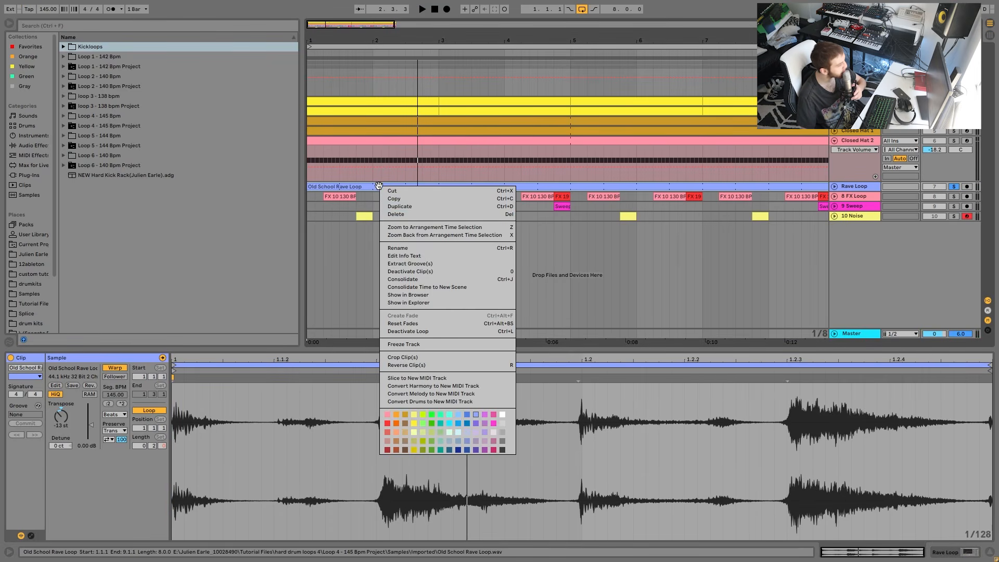
left_click(404, 294)
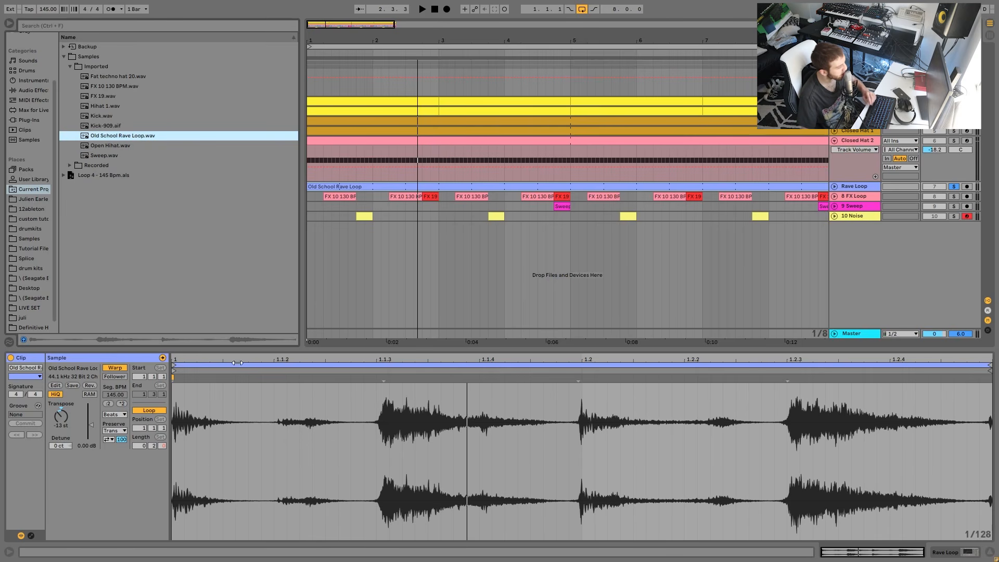
key("space")
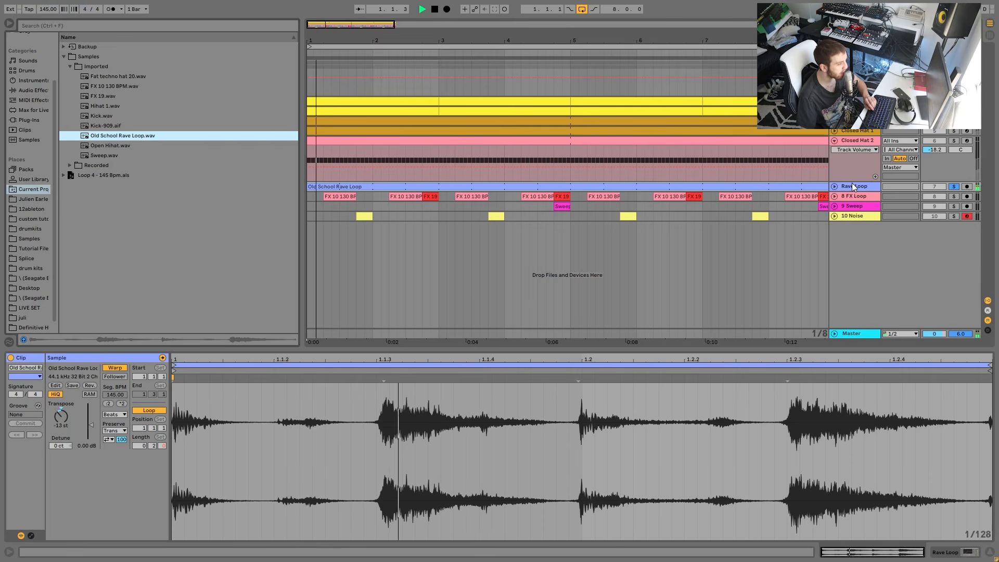
left_click(862, 186)
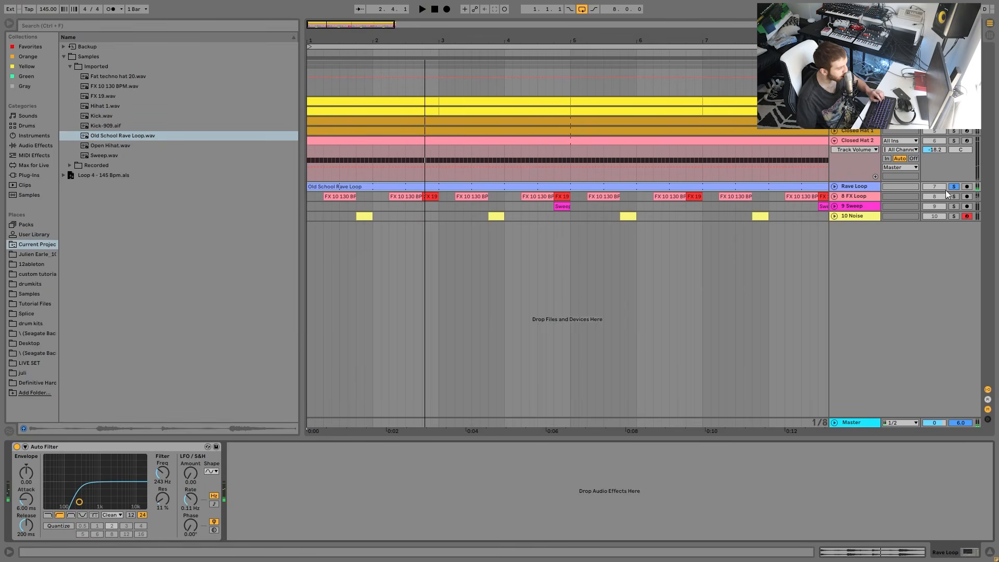
Step: Play the rave loop with the hi-hat tracks in different solo combinations, then clear the solos
left_click(954, 141)
left_click(955, 122)
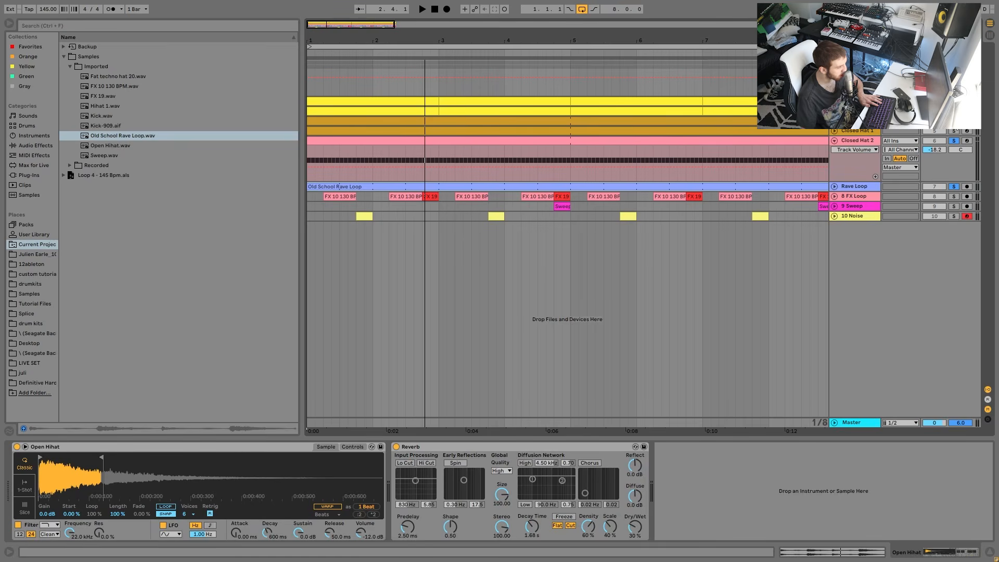
key("space")
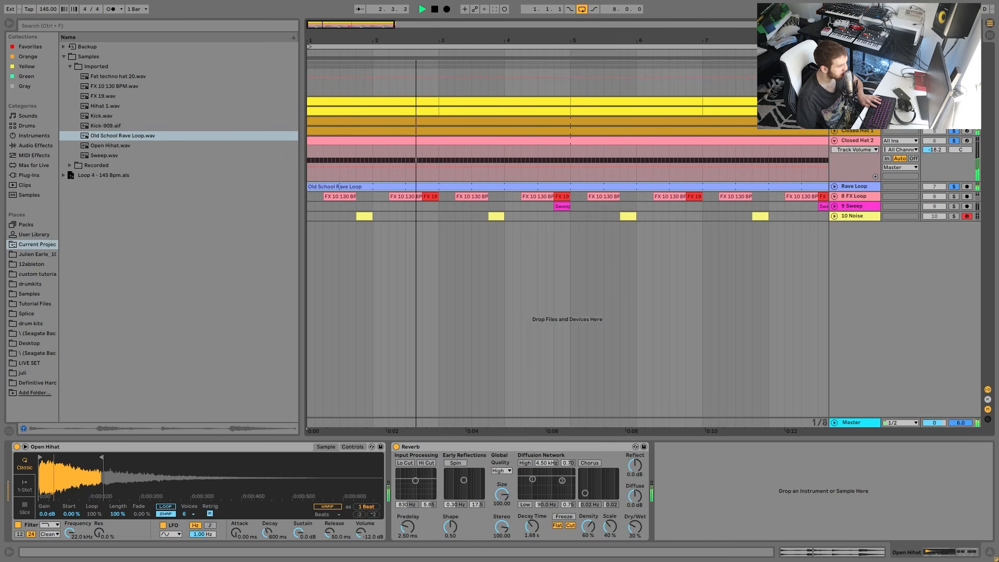
key("space")
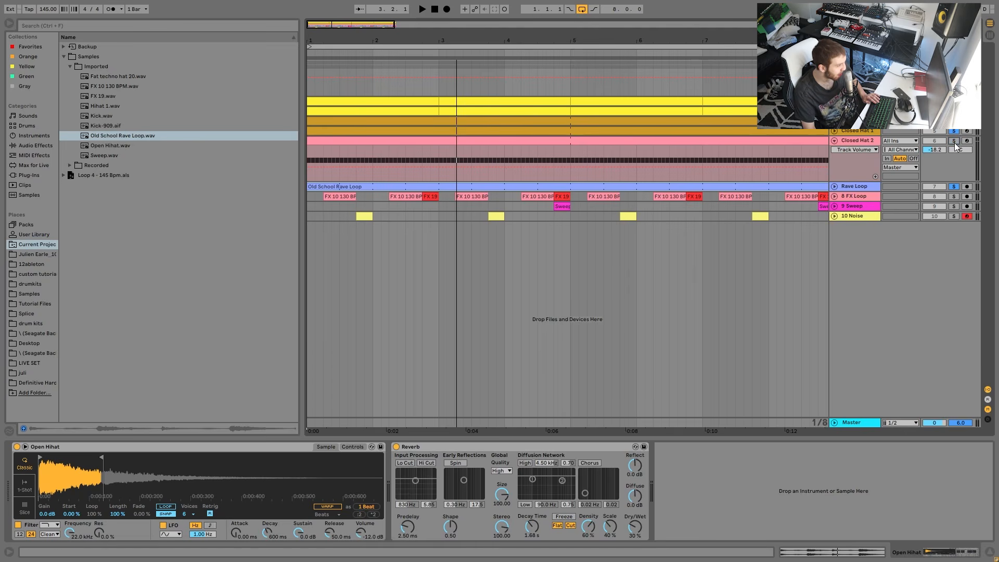
key("space")
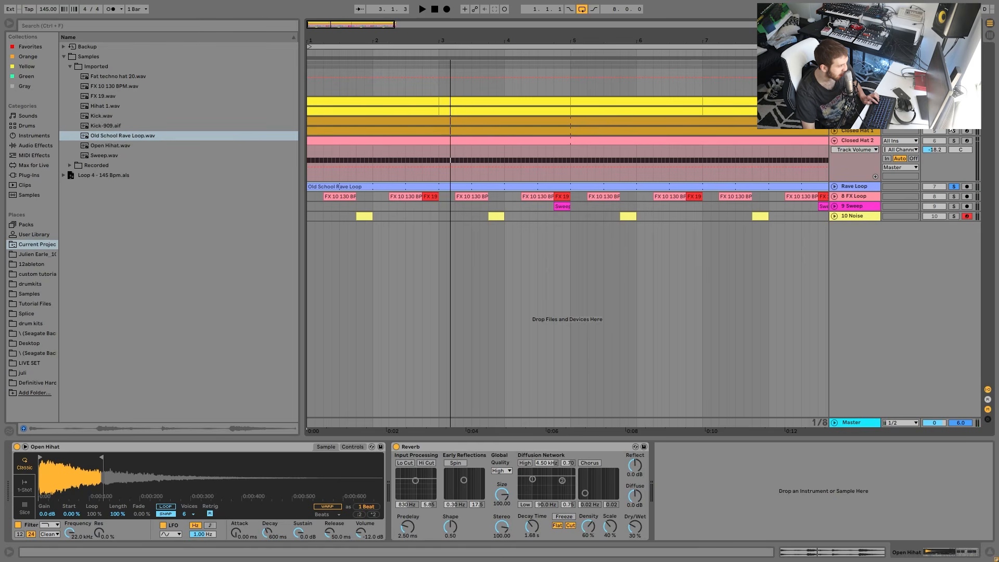
key("space")
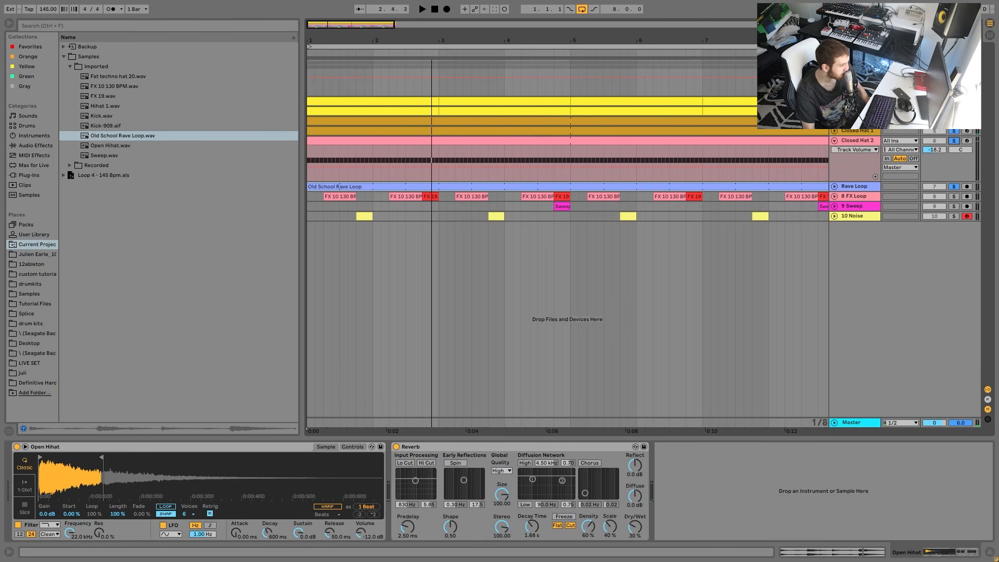
left_click(953, 130)
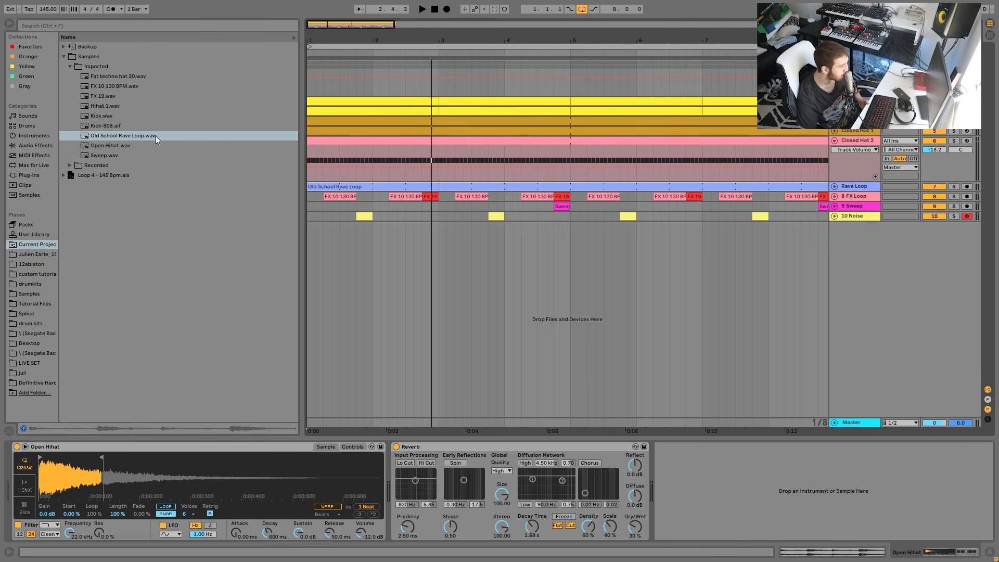
Step: Solo, unfold and play the FX Loop track with its devices shown, and reveal the FX 10 130 BPM sample in the browser
left_click(853, 196)
left_click(953, 197)
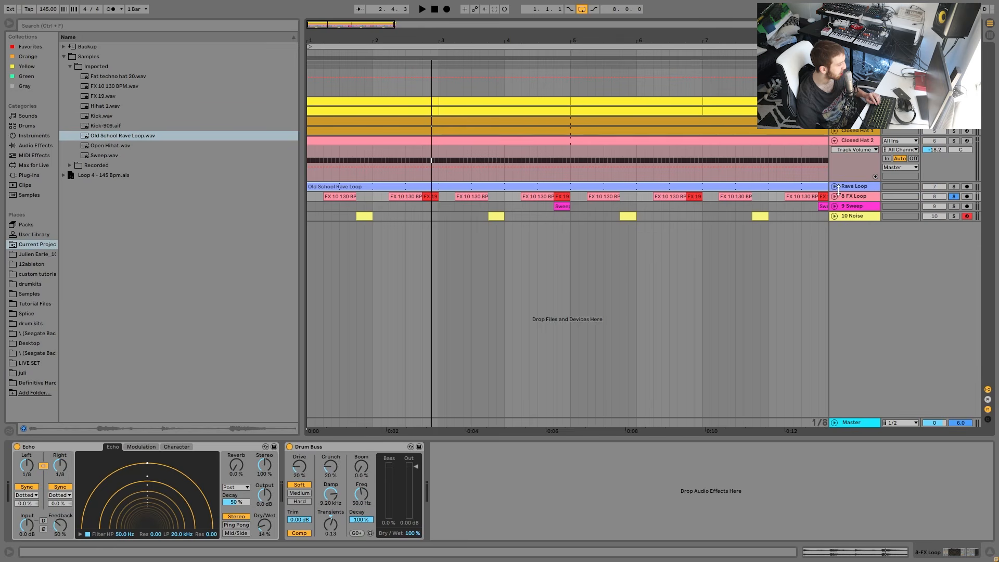
left_click(834, 196)
key("space")
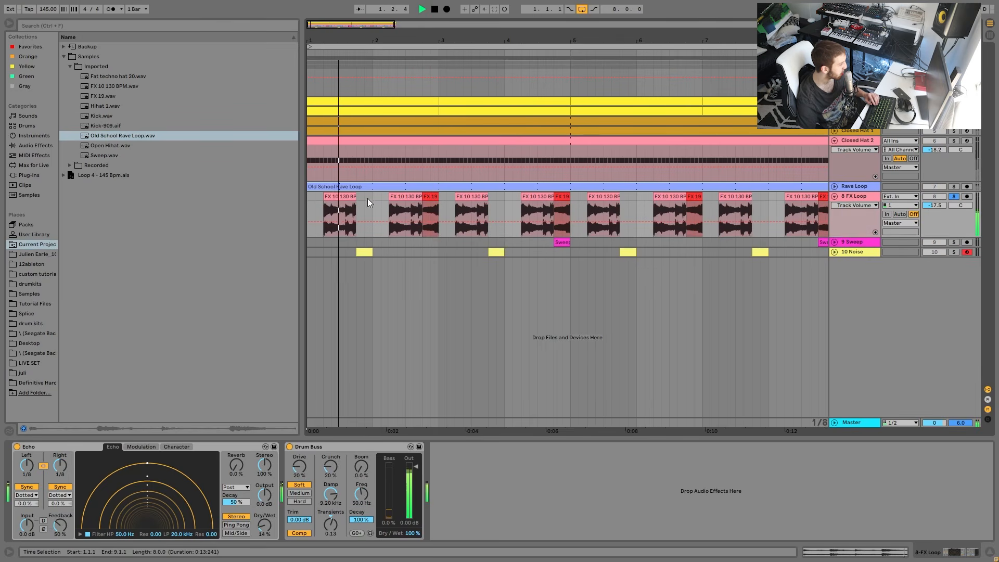
right_click(341, 199)
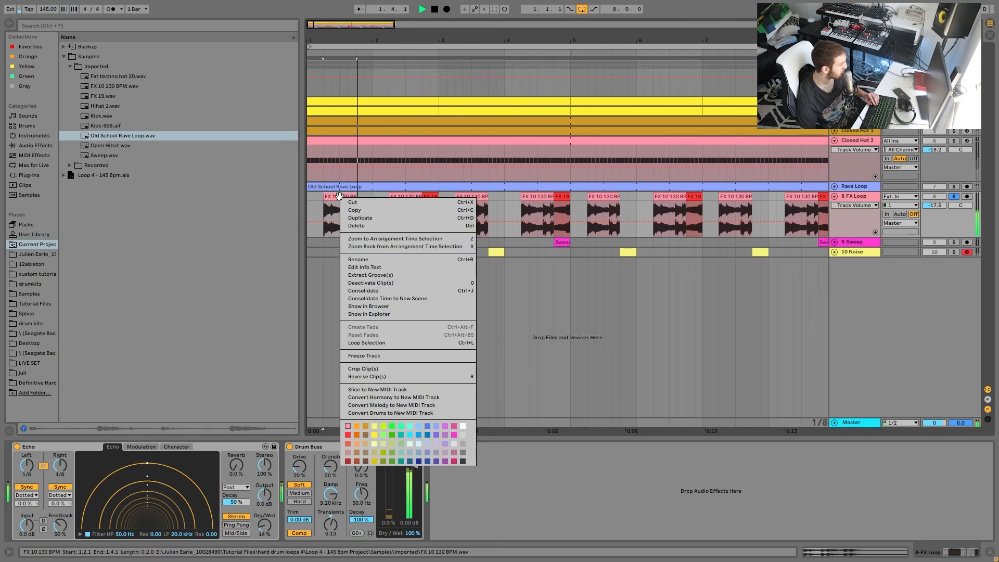
left_click(385, 307)
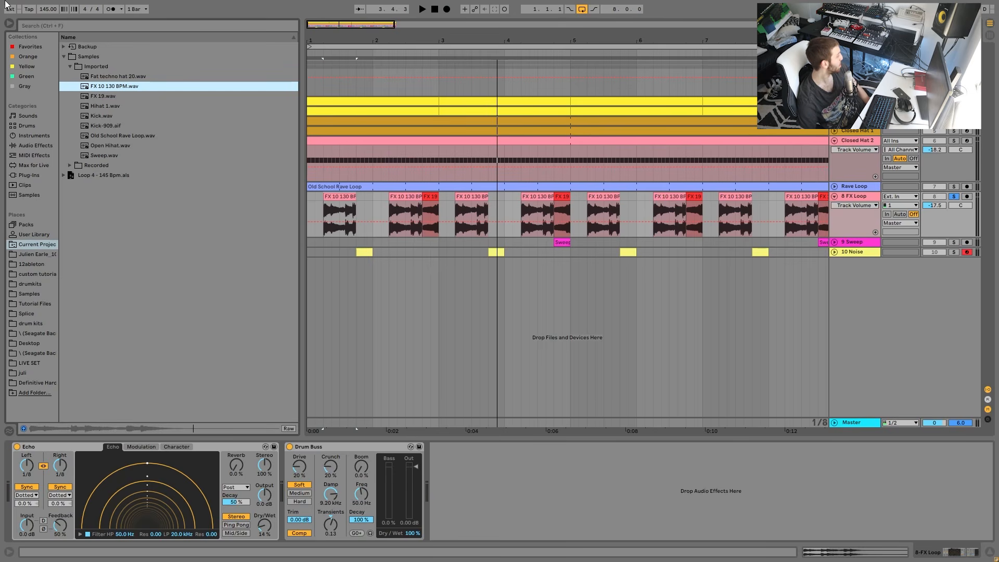
Step: Play the soloed FX Loop track from the start with the metronome on
left_click(314, 196)
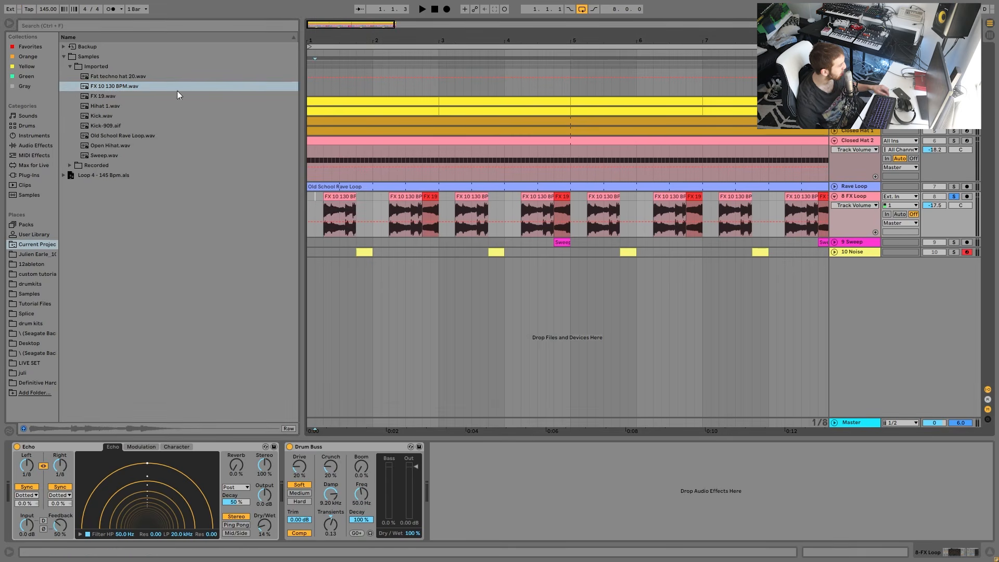
left_click(306, 199)
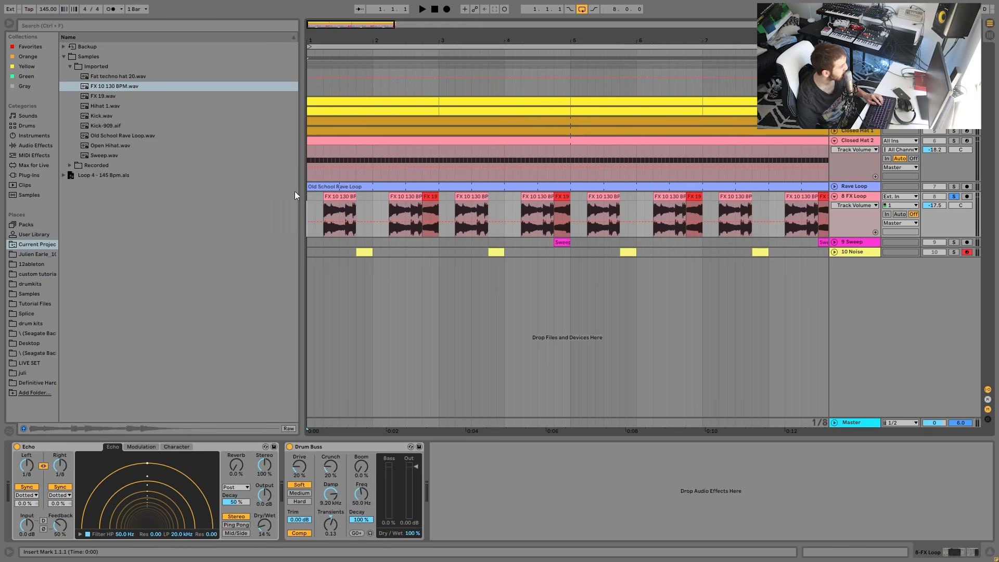
key("space")
left_click(104, 13)
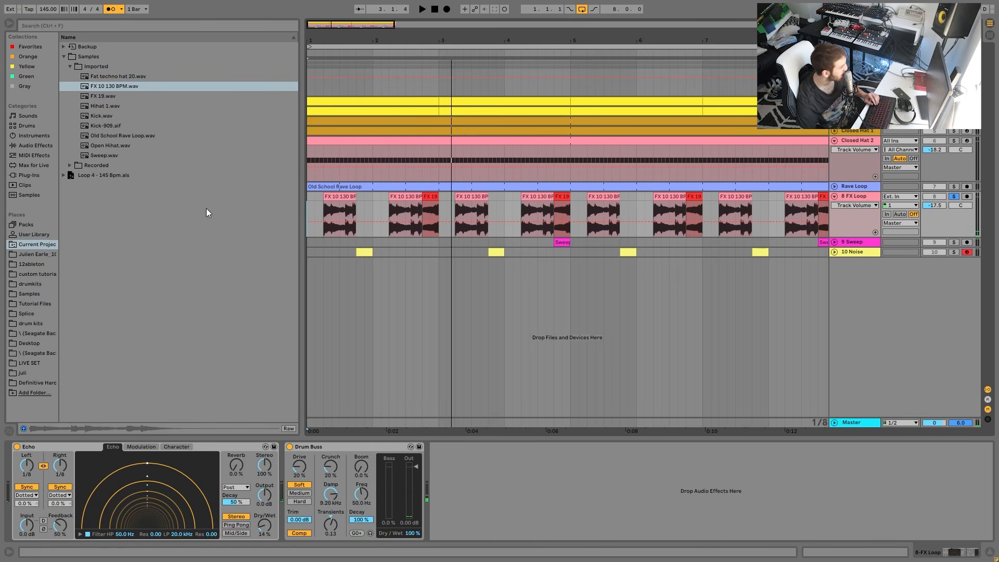
Step: Preview the FX 19.wav sample and replay the FX Loop track from the start with and without the metronome
left_click(93, 98)
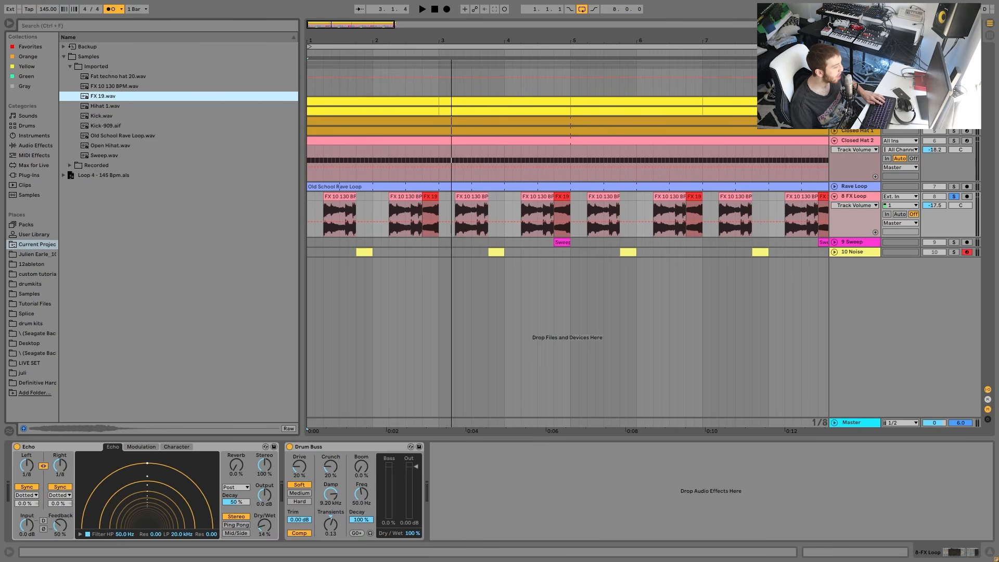
left_click(308, 218)
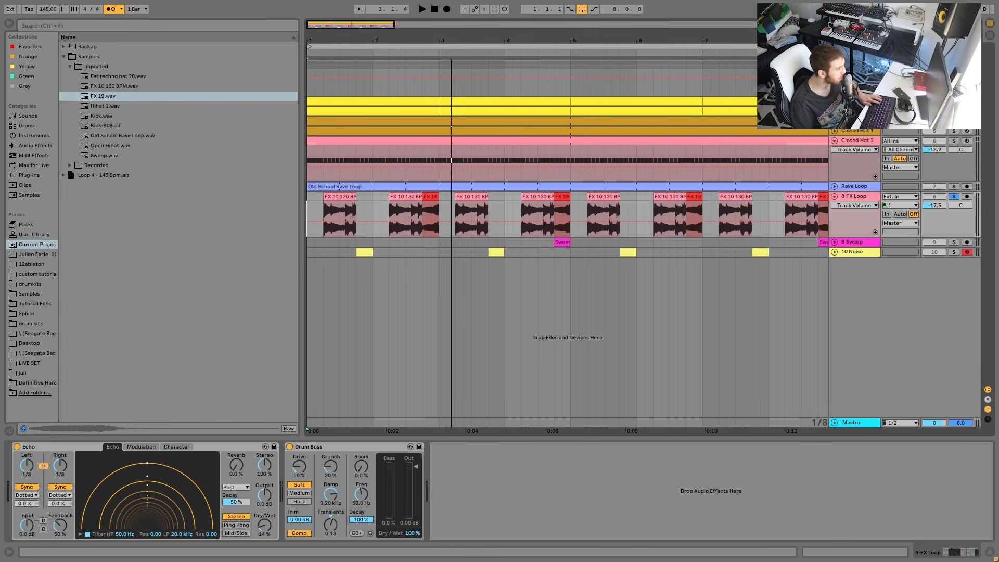
key("space")
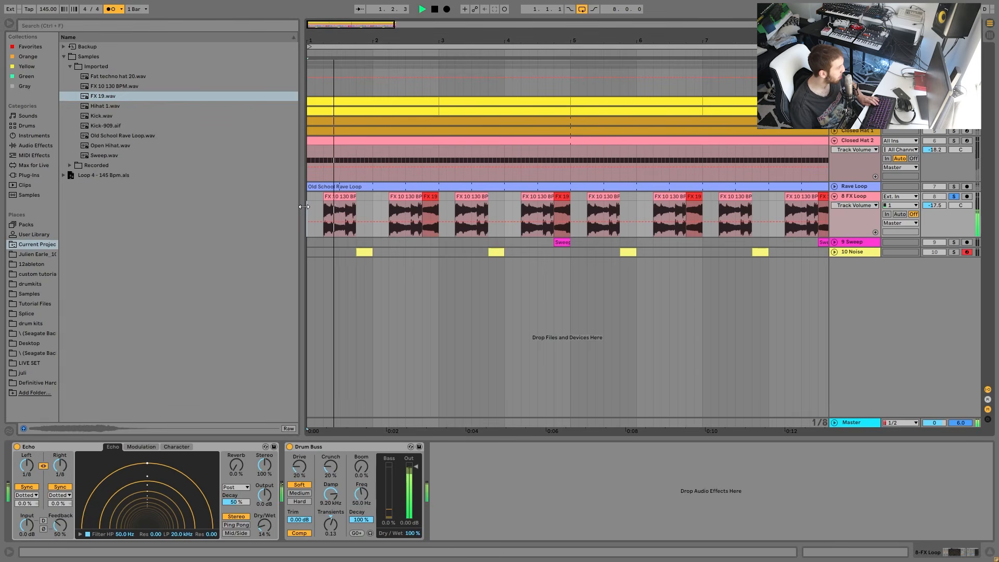
left_click(120, 9)
left_click(118, 9)
left_click(116, 9)
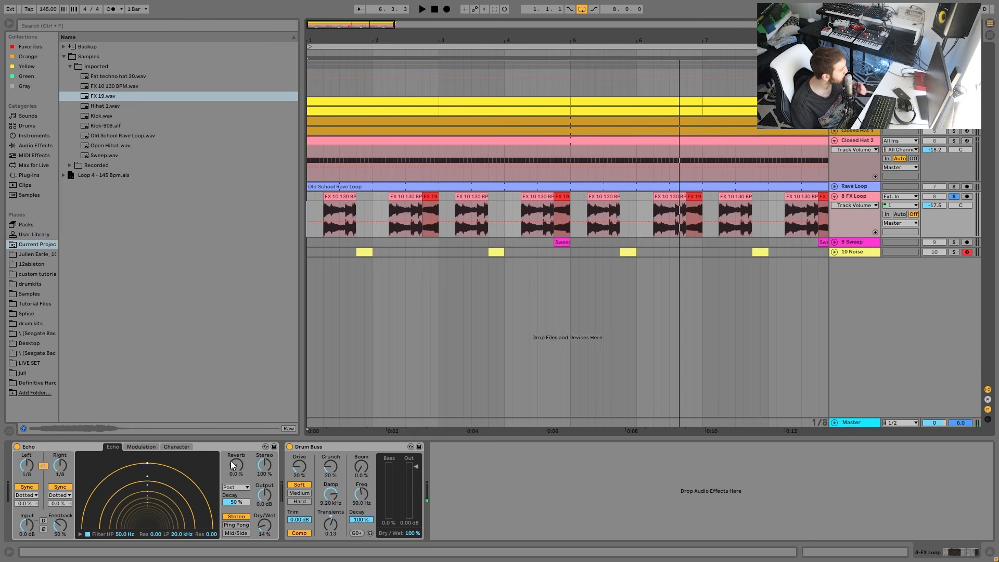
key("space")
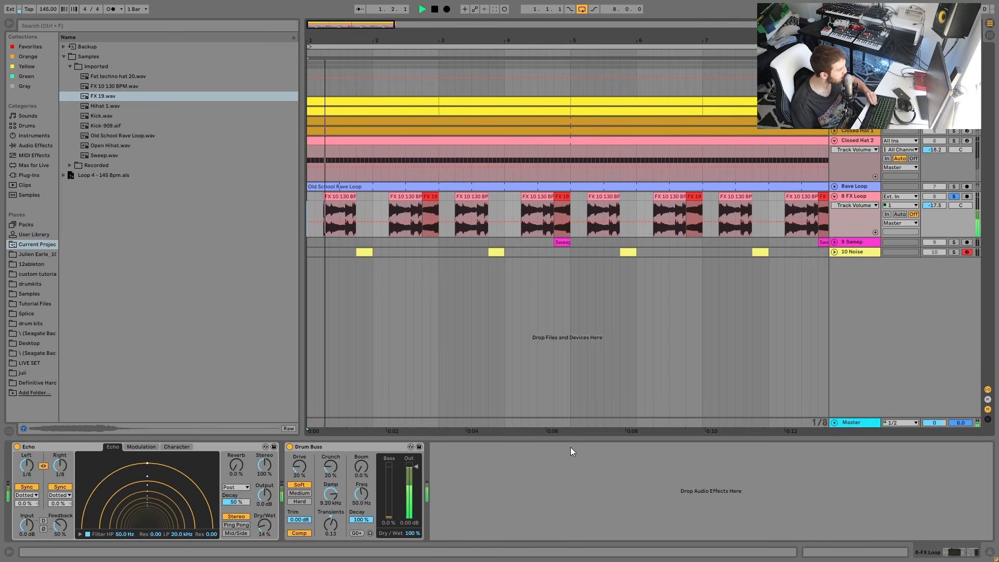
key("space")
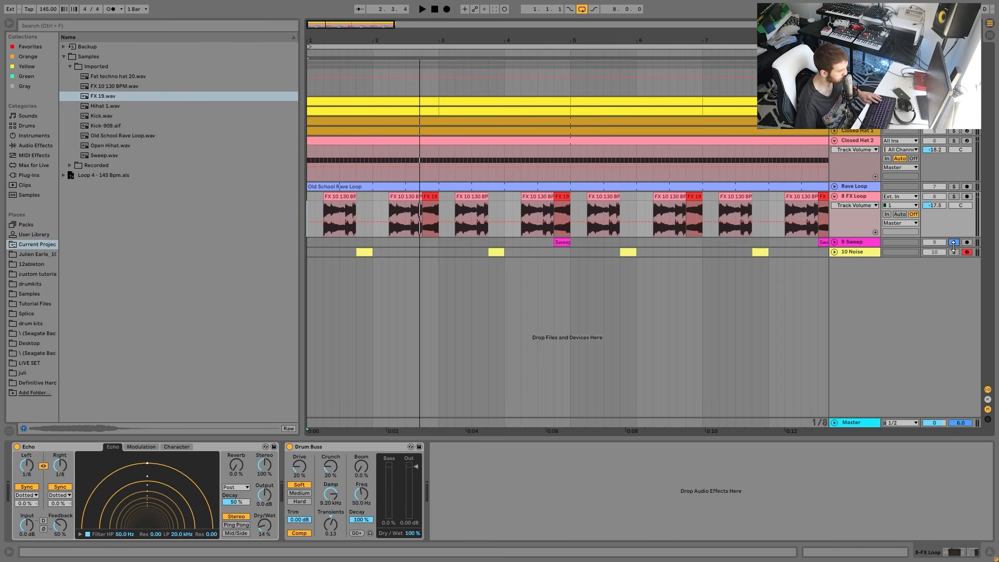
Step: Play the soloed Sweep and Noise tracks, then replay from the first Sweep clip with that track's devices shown
key("space")
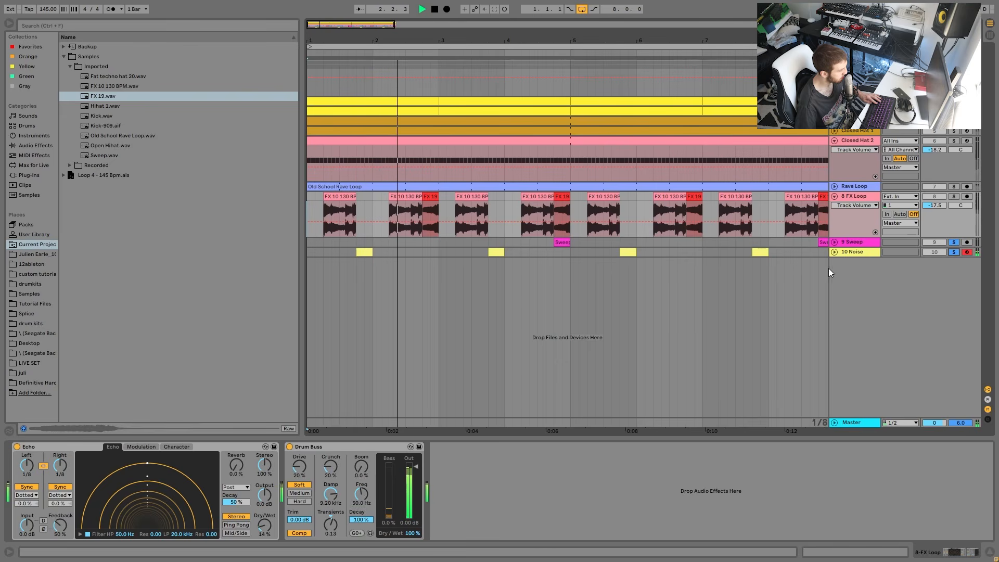
left_click(486, 241)
left_click(562, 242)
key("space")
key("space")
key("space")
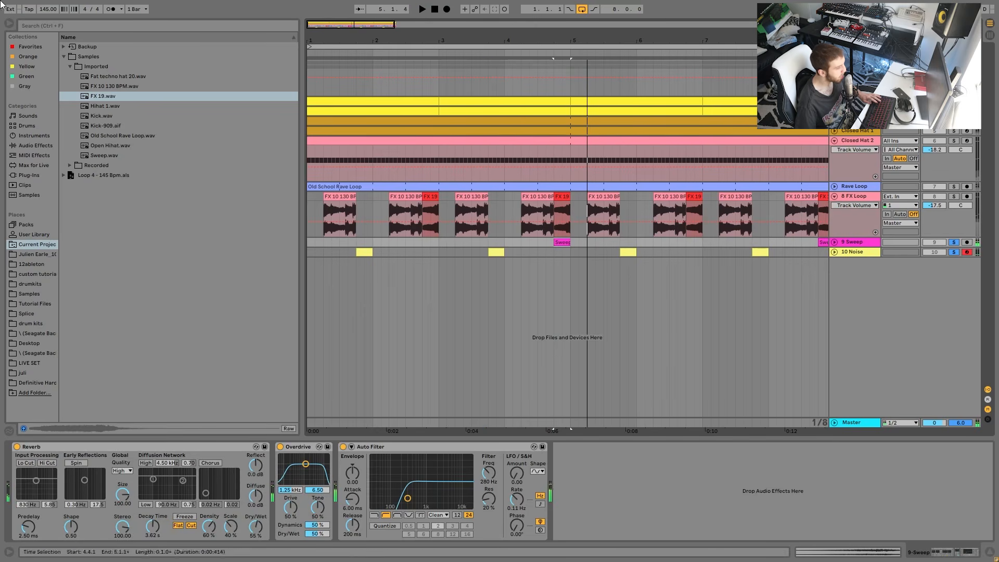
key("space")
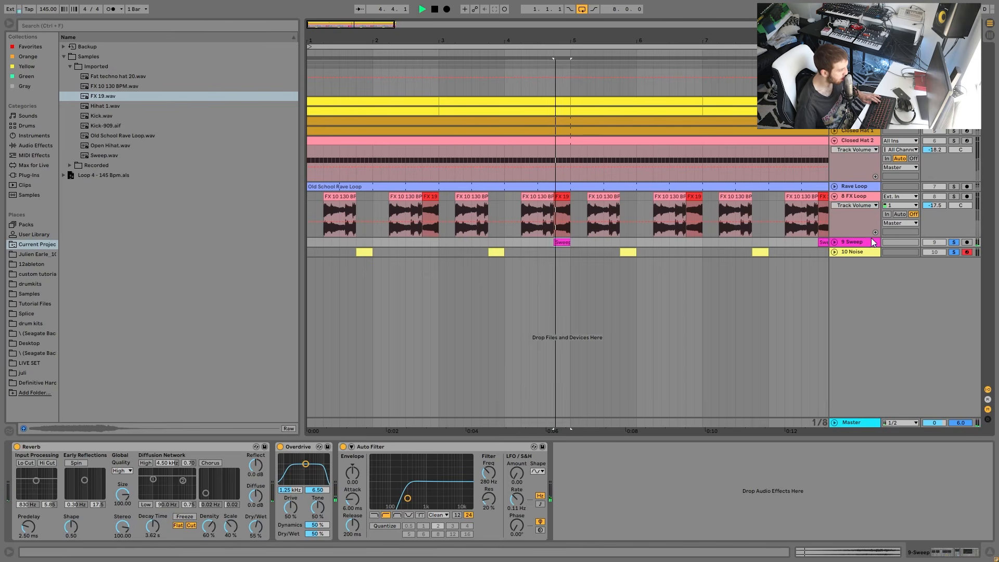
Step: Show the Noise track's Operator and Erosion devices while replaying the section from the Sweep clip
left_click(858, 252)
key("space")
key("space")
key("space")
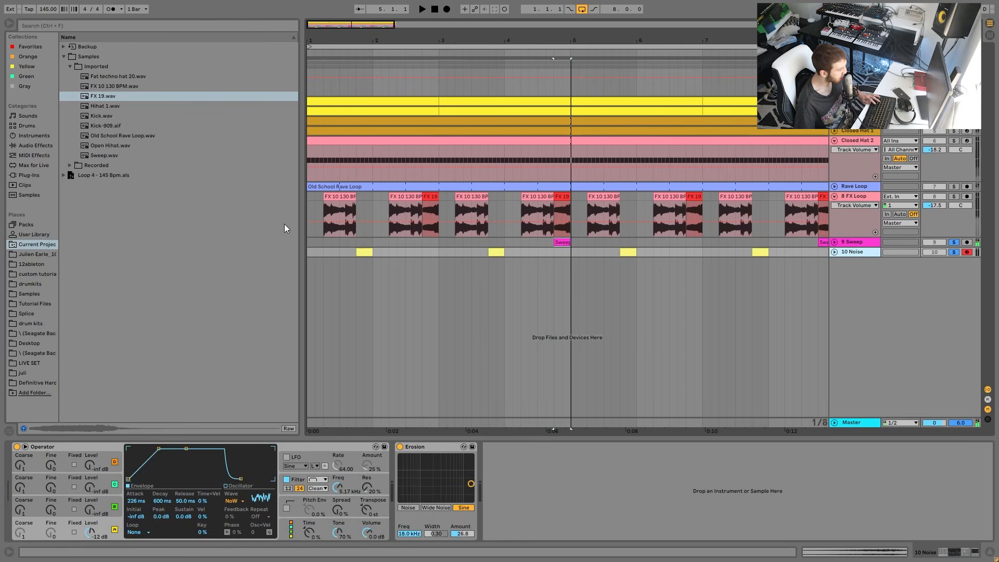
Step: Clear the solos to play the full arrangement from the Sweep clip, then fold the FX Loop track and show the Noise track's devices
left_click(954, 242)
key("space")
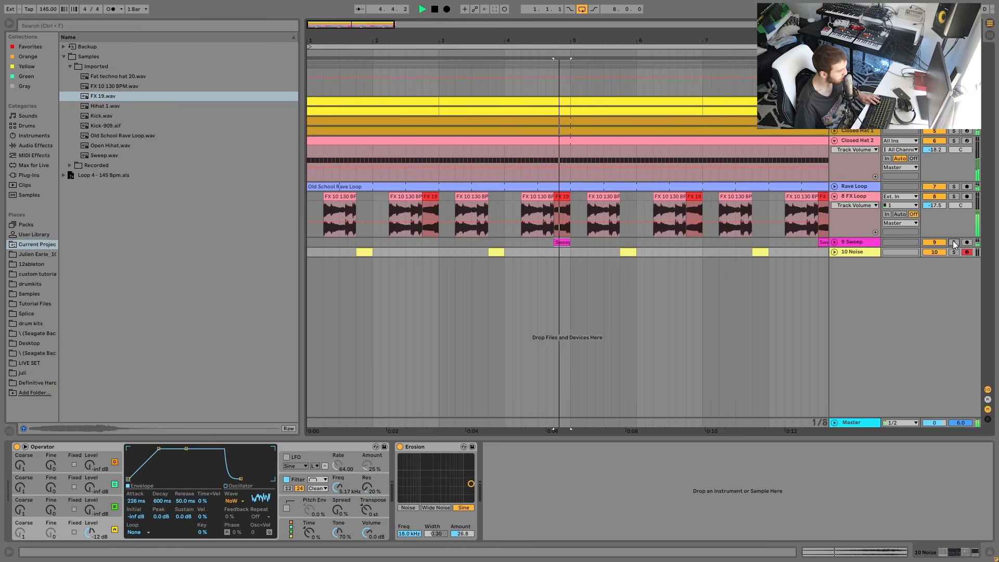
key("space")
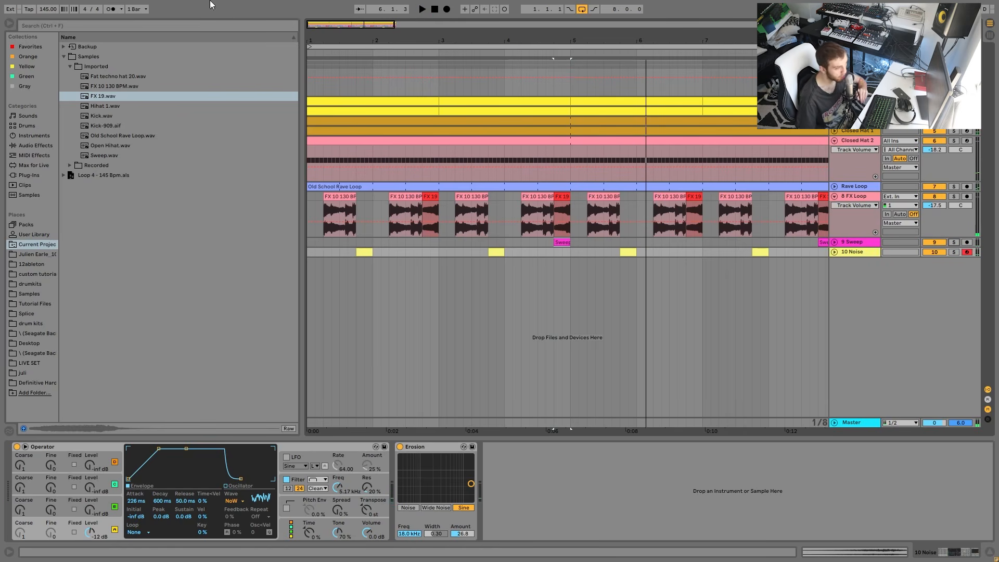
key("space")
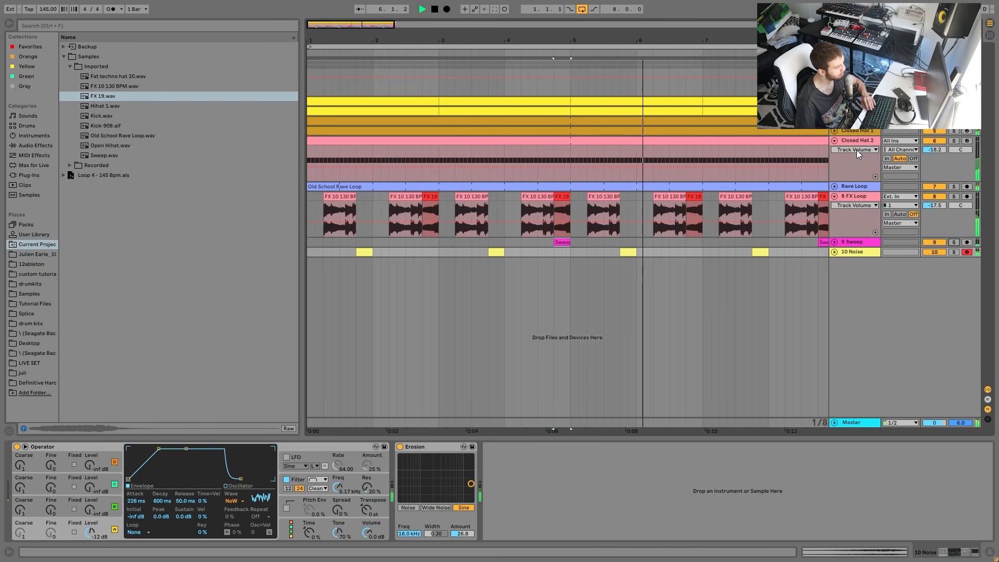
left_click(834, 197)
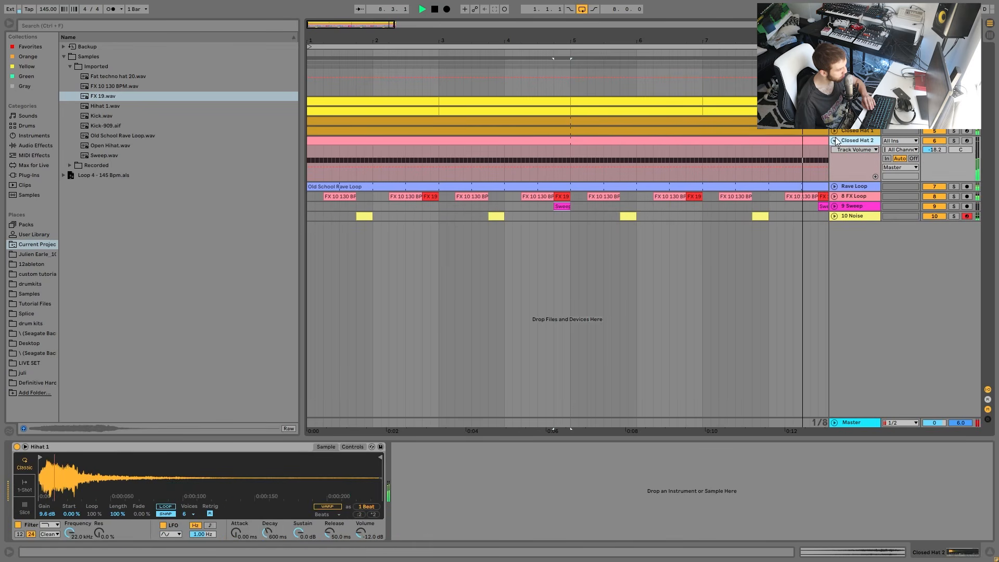
left_click(863, 216)
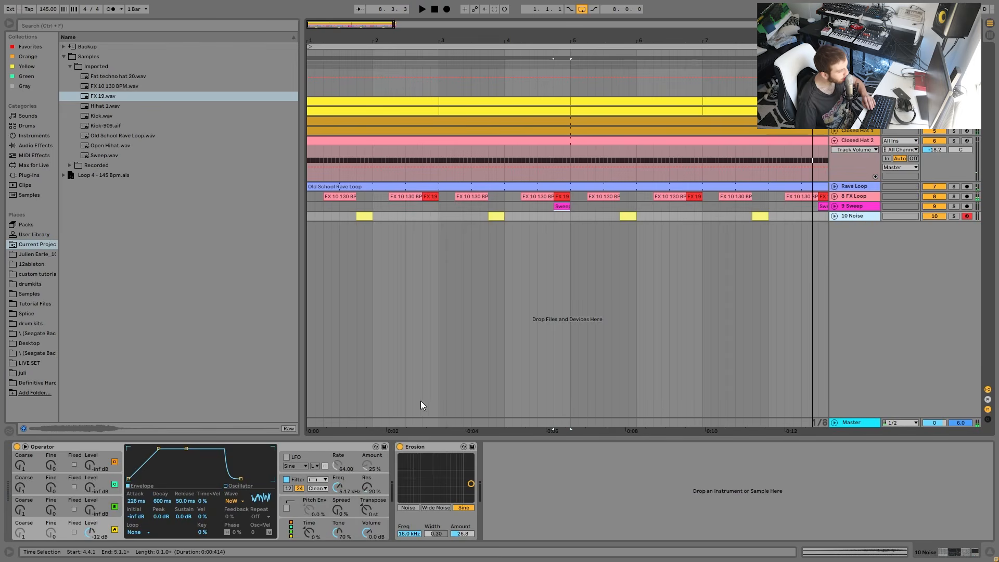
Step: Show the filter envelope of the Noise track's Operator, then inspect the first Sweep clip's sample and that track's devices
left_click(300, 481)
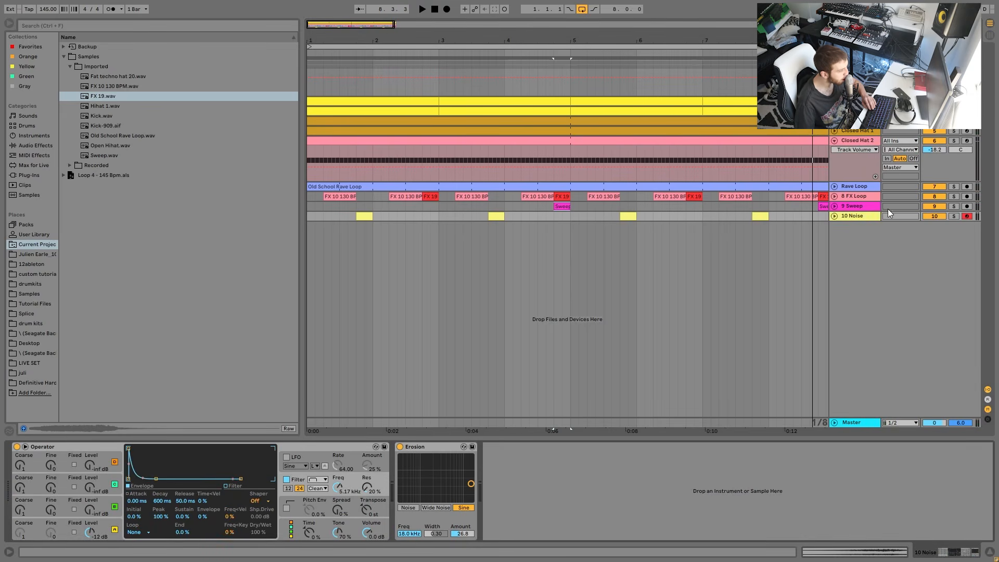
left_click(847, 217)
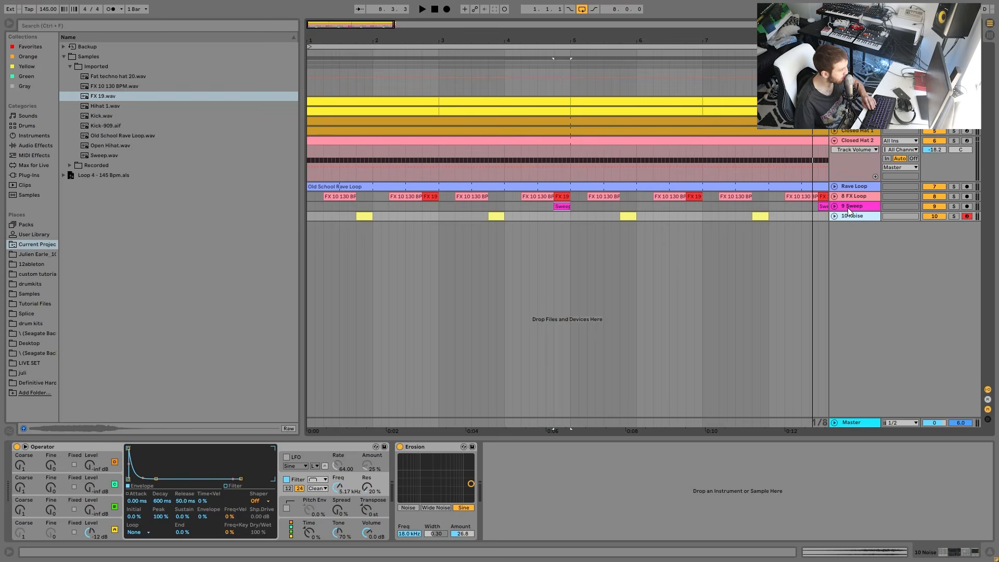
double_click(562, 206)
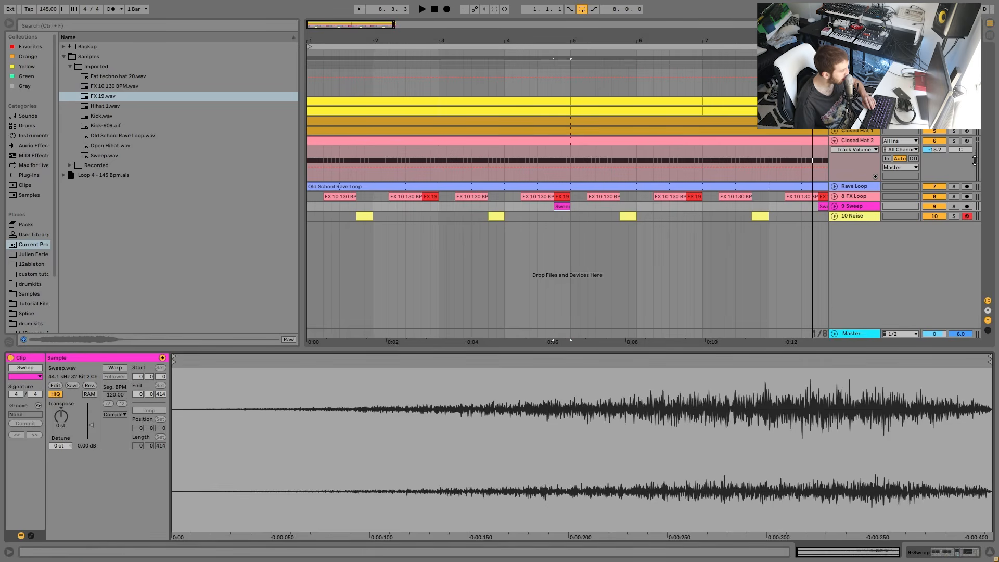
left_click(850, 209)
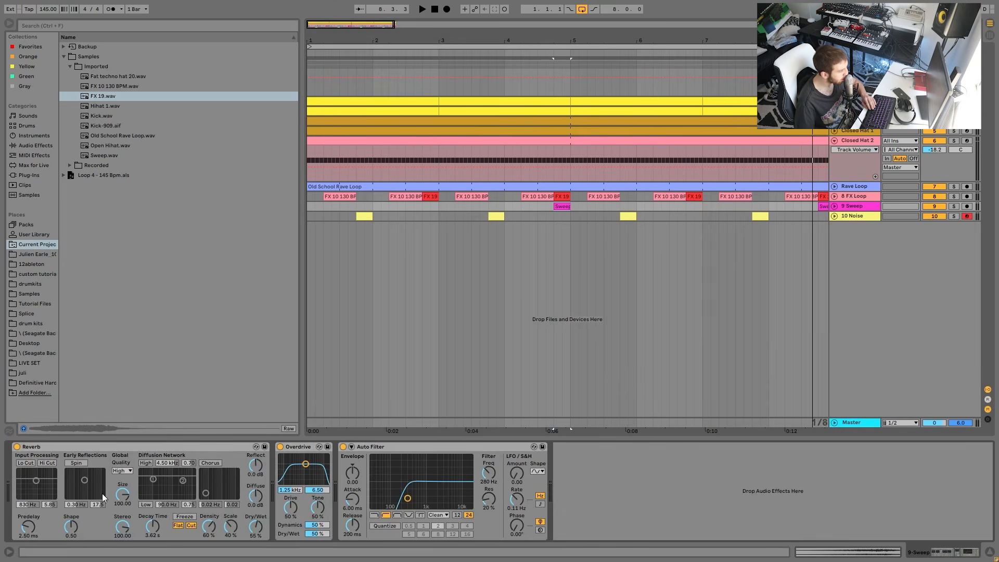
Step: Play the full arrangement twice from the first Sweep clip with the Sweep track's Reverb, Overdrive and Auto Filter shown
key("space")
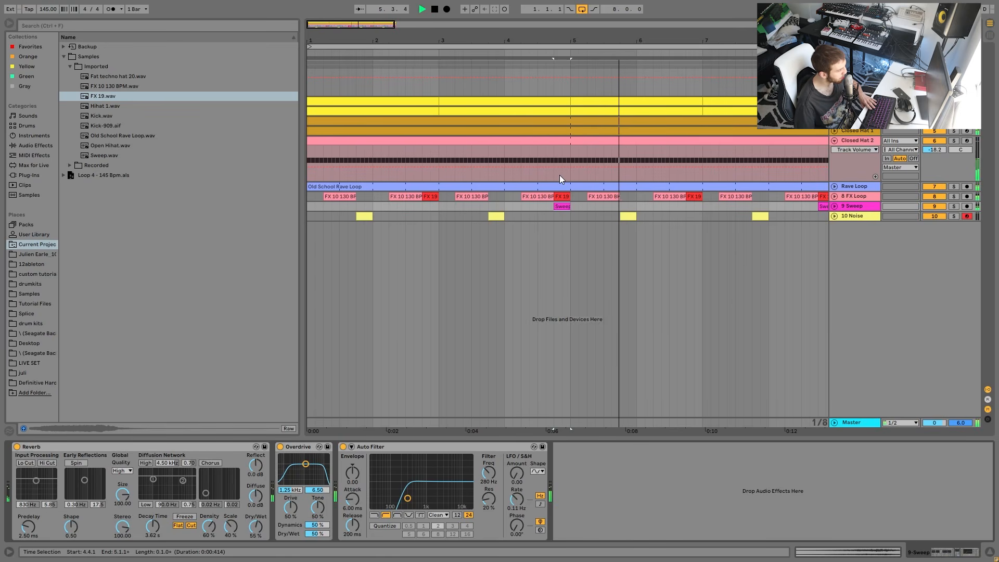
key("space")
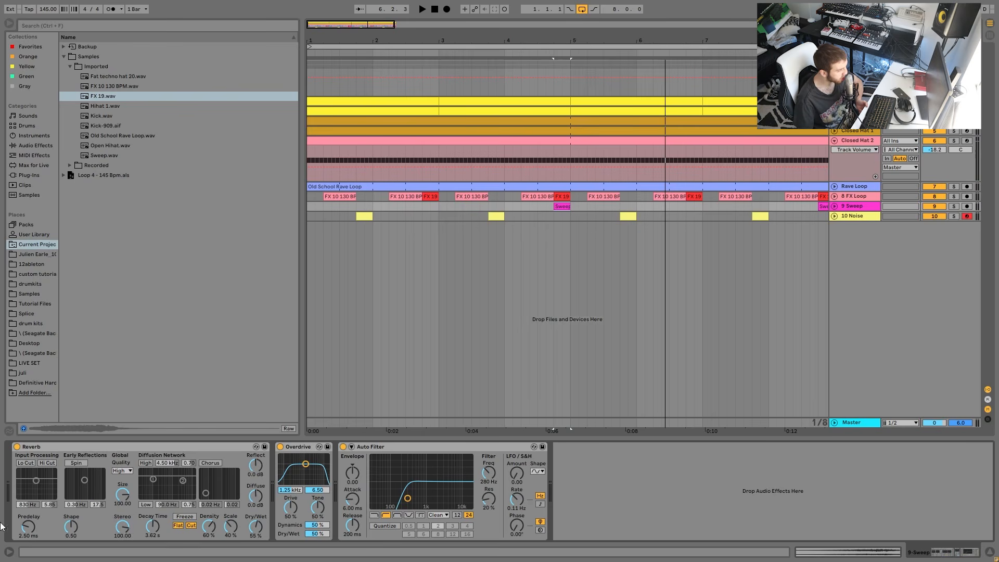
key("space")
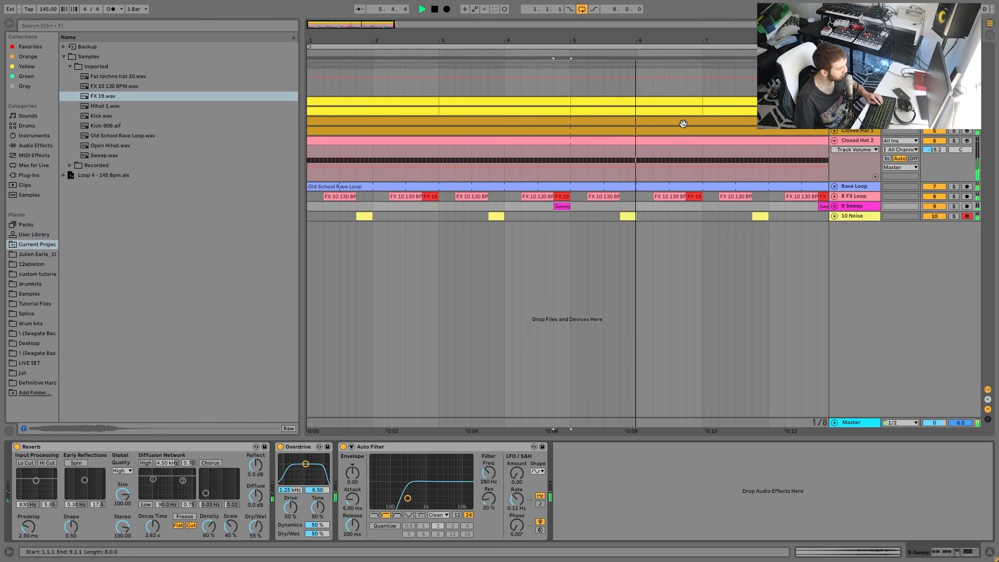
key("space")
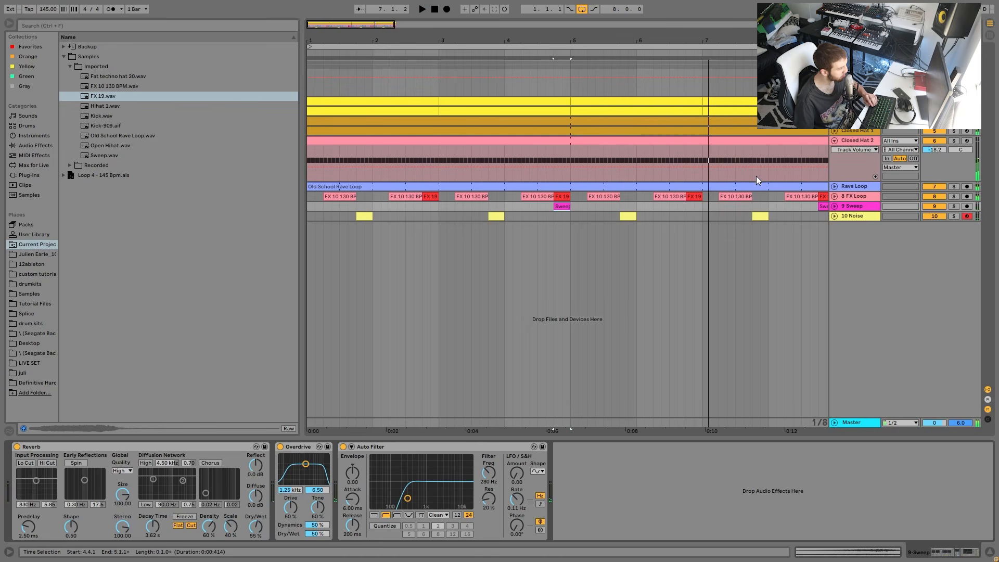